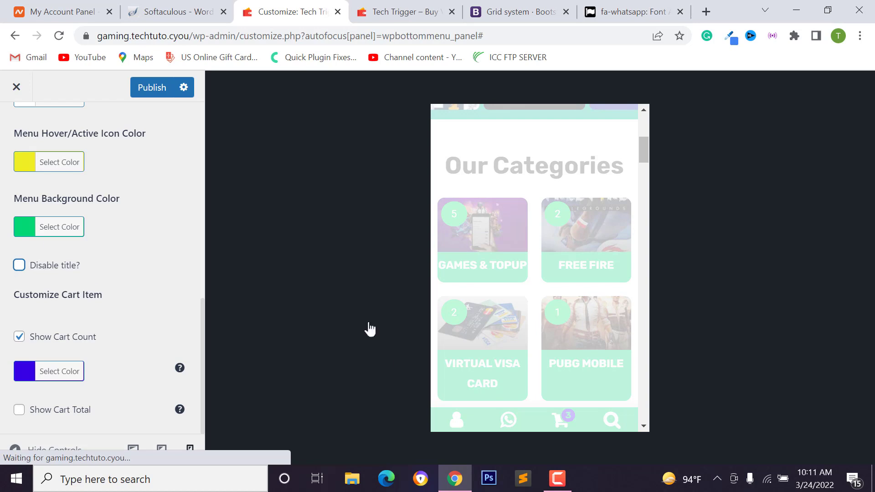
Step: Check the finished bottom menu in the tablet and mobile previews of the customizer
{"action": "scroll", "coordinate": [525, 365], "scroll_direction": "up", "scroll_amount": 3}
{"action": "left_click", "coordinate": [161, 449]}
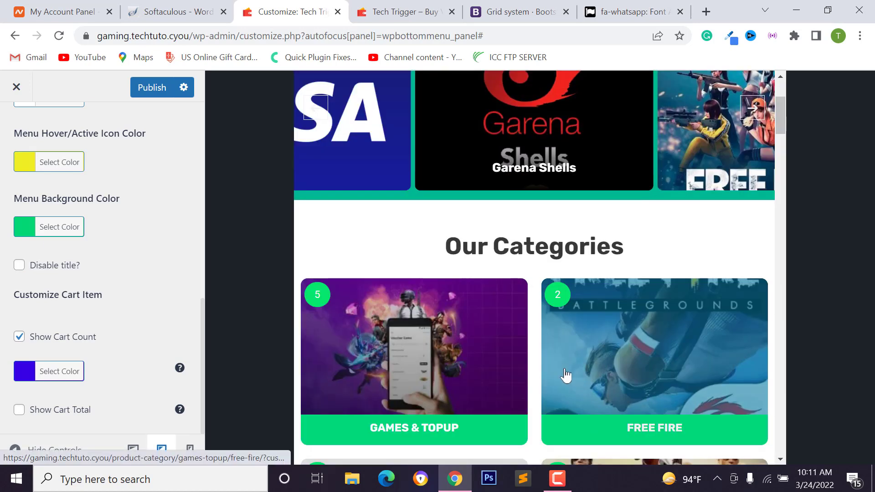
{"action": "left_click", "coordinate": [191, 449]}
{"action": "scroll", "coordinate": [579, 357], "scroll_direction": "down", "scroll_amount": 4}
{"action": "scroll", "coordinate": [520, 379], "scroll_direction": "up", "scroll_amount": 8}
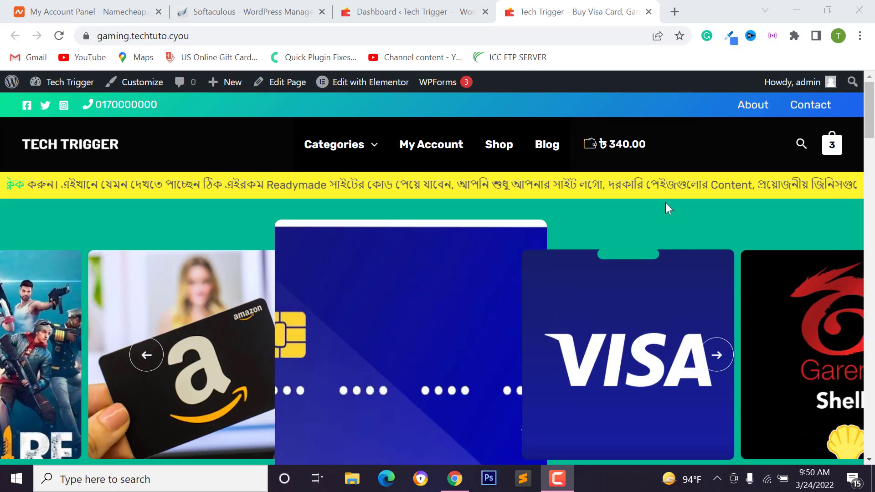
Step: Go from the live homepage to the site's admin dashboard and open the page for adding new plugins
{"action": "scroll", "coordinate": [504, 329], "scroll_direction": "down", "scroll_amount": 4}
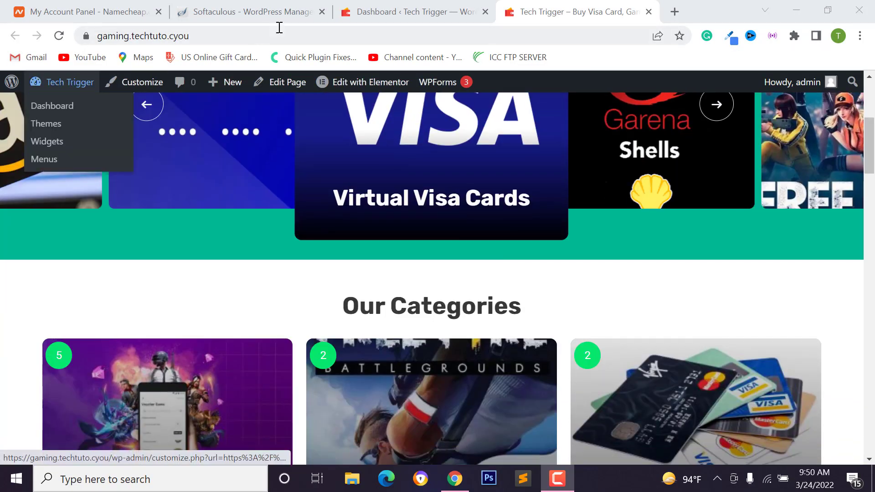
{"action": "left_click", "coordinate": [392, 12]}
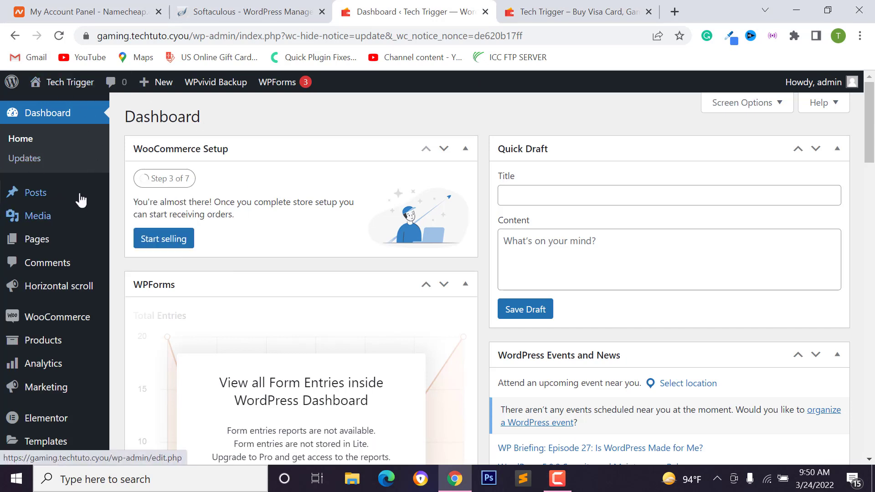
{"action": "scroll", "coordinate": [28, 319], "scroll_direction": "down", "scroll_amount": 5}
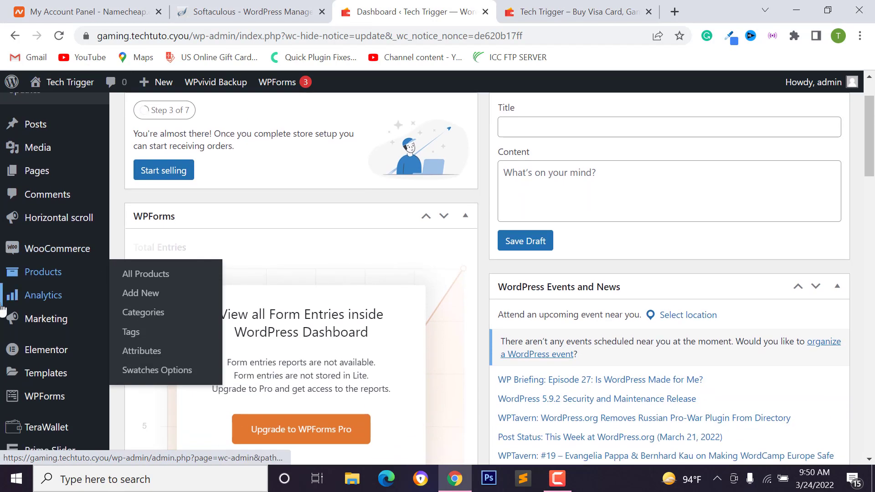
{"action": "mouse_move", "coordinate": [29, 344]}
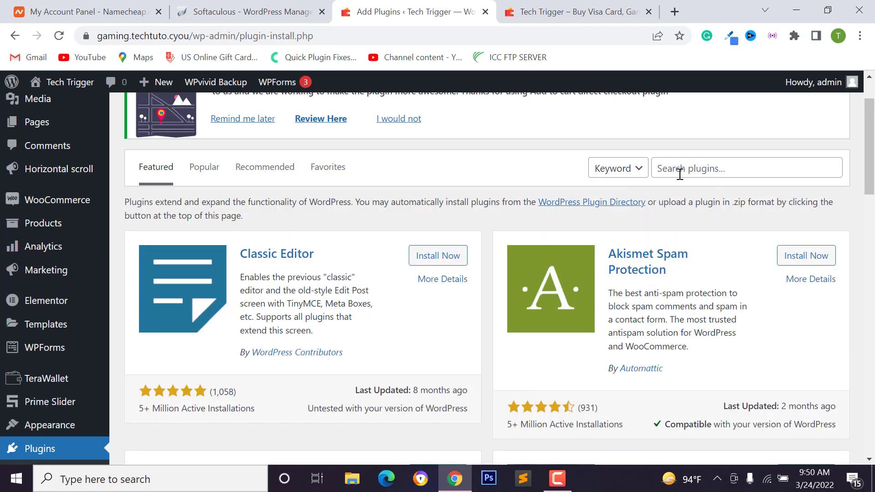
Step: Search the plugin directory for "wp bottom menu", and install and activate the WP Bottom Menu plugin
{"action": "left_click", "coordinate": [679, 171]}
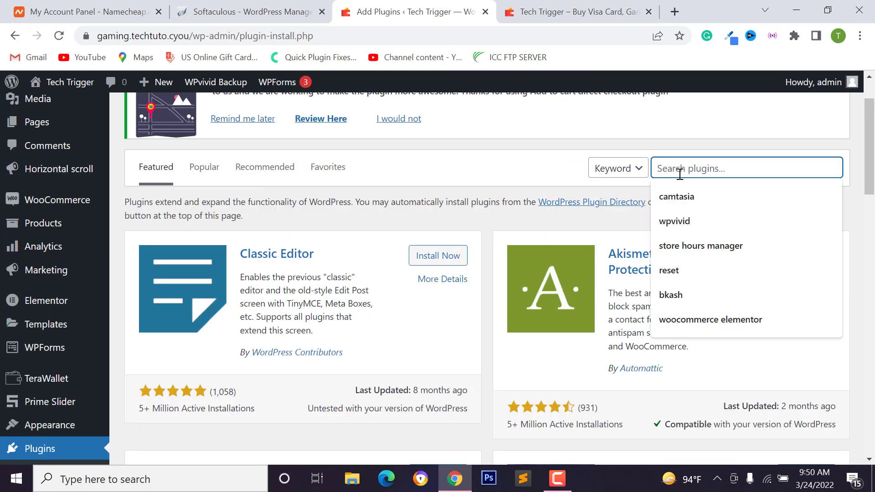
{"action": "type", "text": "wp bottom menu"}
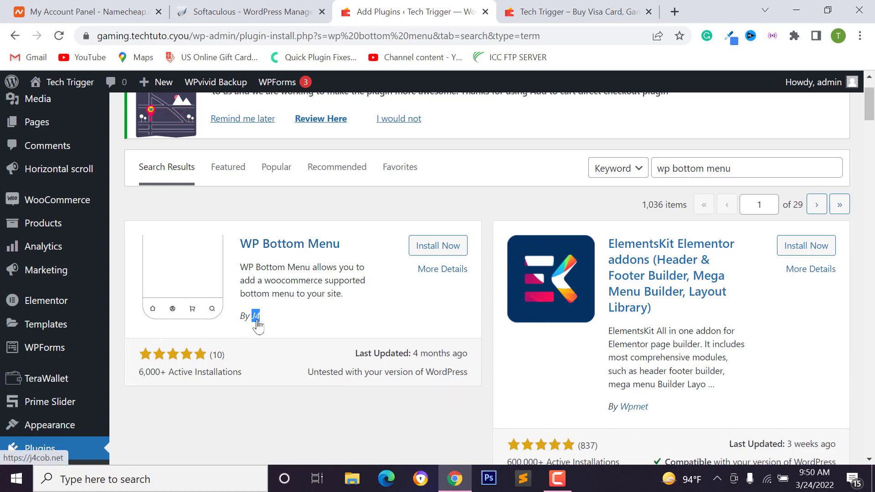
{"action": "left_click", "coordinate": [422, 247]}
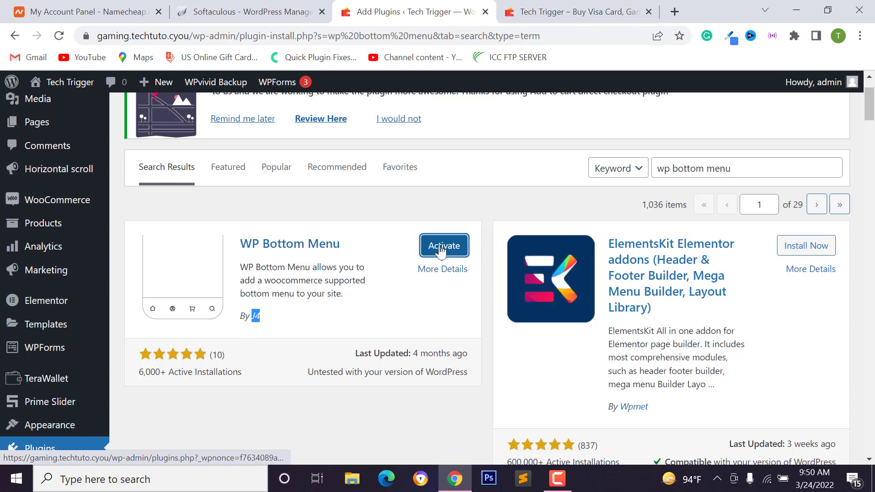
{"action": "left_click", "coordinate": [441, 247]}
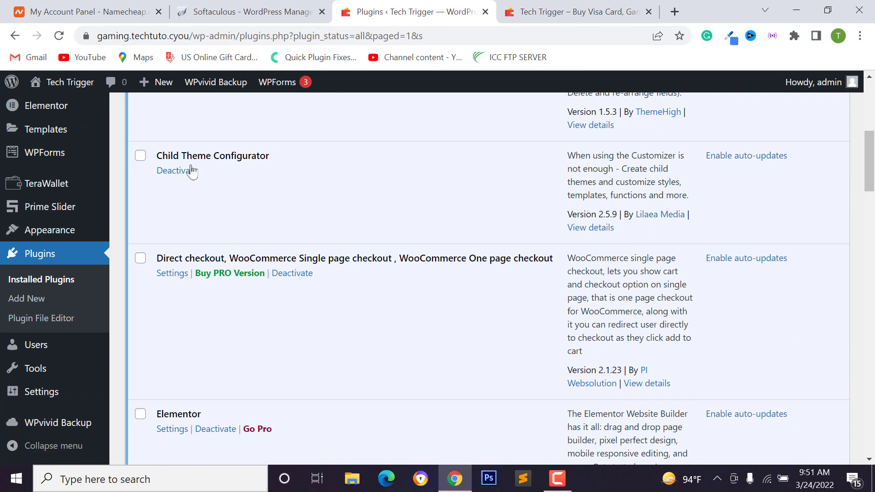
Step: Find WP Bottom Menu among the installed plugins and open its settings in the customizer
{"action": "scroll", "coordinate": [192, 171], "scroll_direction": "down", "scroll_amount": 13}
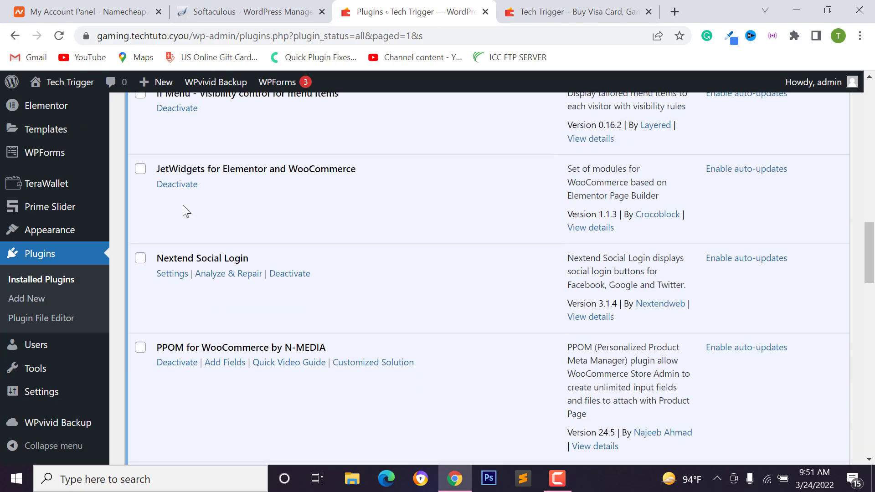
{"action": "scroll", "coordinate": [176, 291], "scroll_direction": "down", "scroll_amount": 3}
{"action": "scroll", "coordinate": [178, 340], "scroll_direction": "down", "scroll_amount": 18}
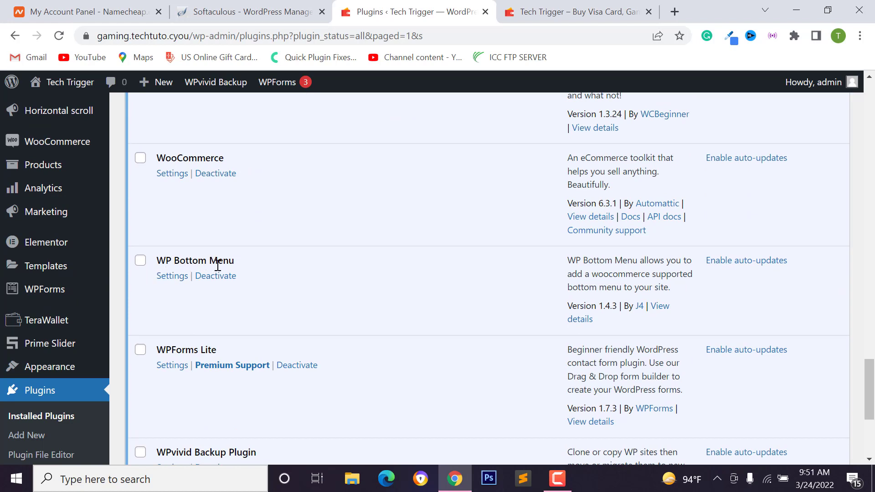
{"action": "left_click", "coordinate": [164, 277]}
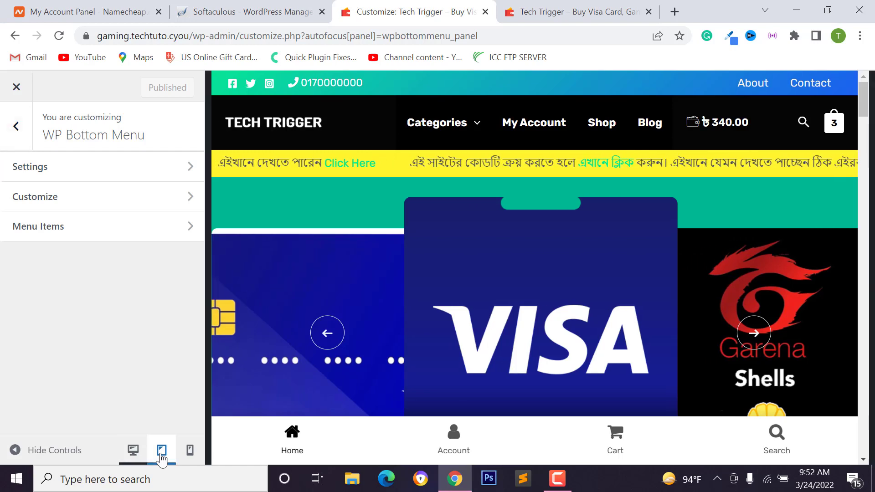
Step: View the default bottom menu in the tablet, mobile and desktop previews
{"action": "left_click", "coordinate": [161, 451]}
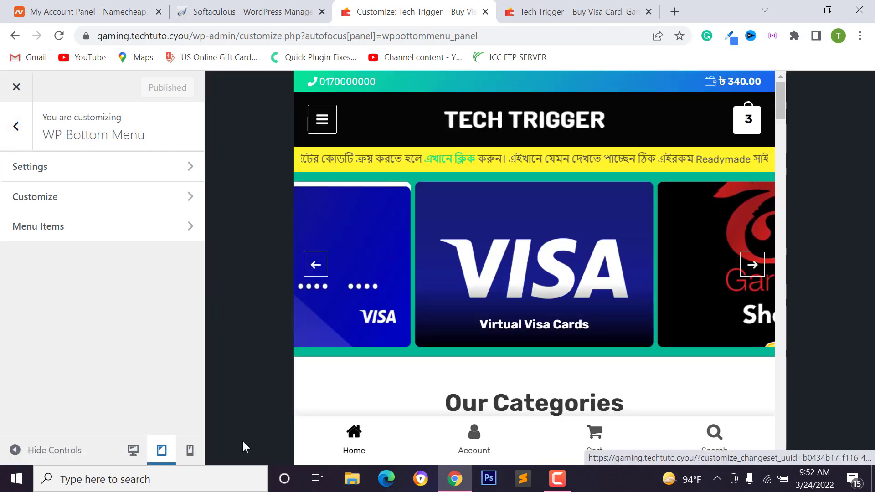
{"action": "left_click", "coordinate": [189, 451]}
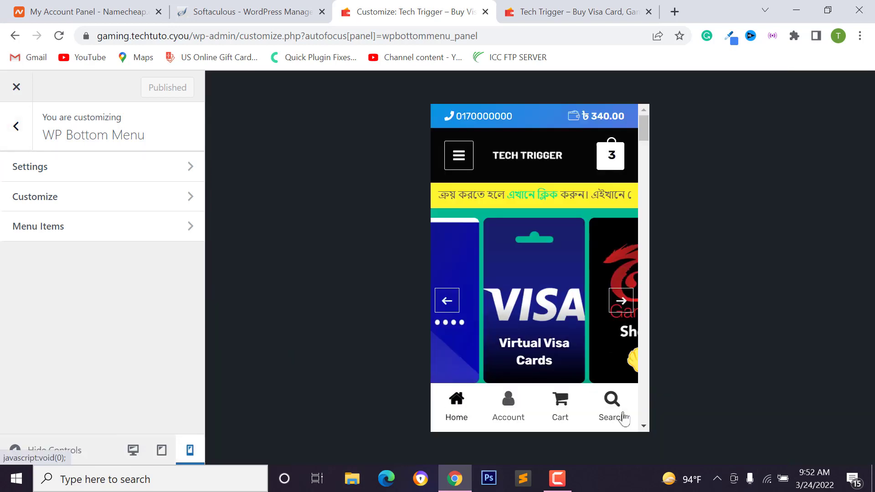
{"action": "left_click", "coordinate": [132, 451]}
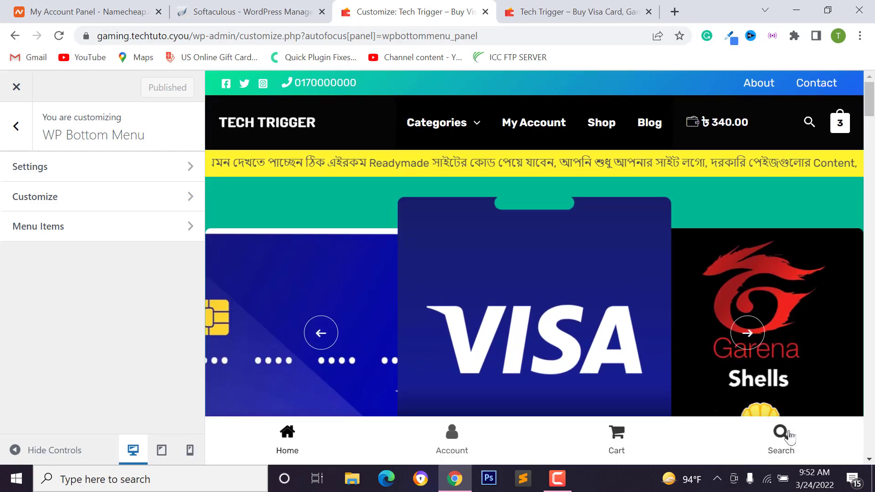
Step: Open the bottom menu's Settings section and choose FontAwesome (v4.7) as the icon type
{"action": "left_click", "coordinate": [51, 174]}
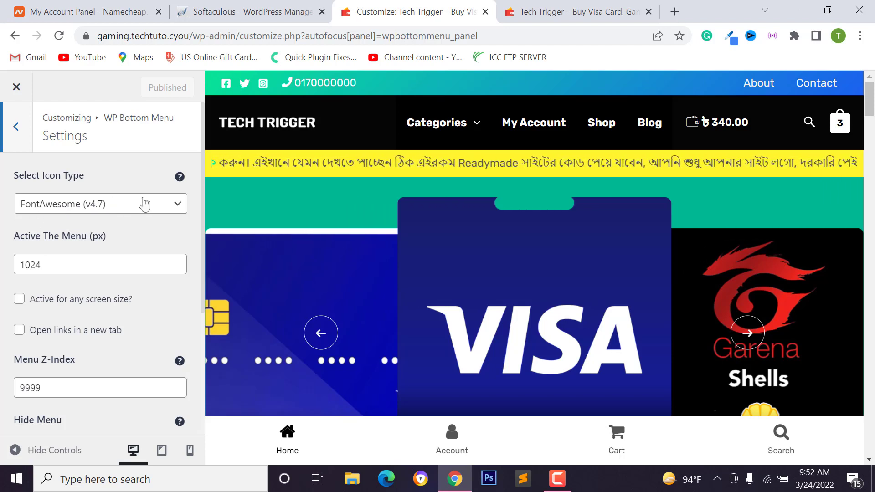
{"action": "left_click", "coordinate": [45, 208]}
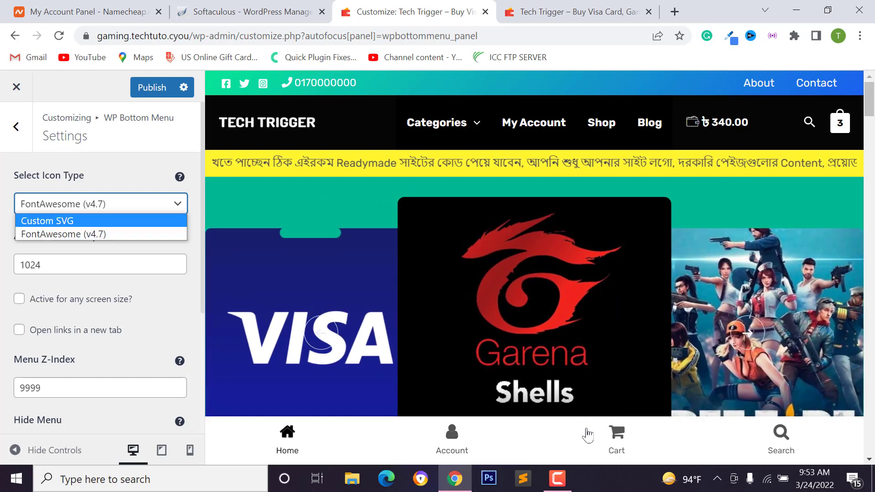
{"action": "left_click", "coordinate": [98, 234]}
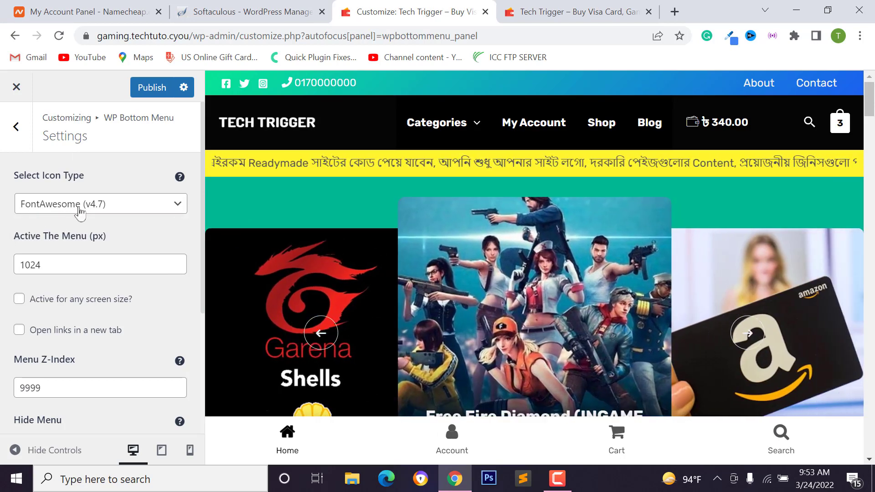
Step: Review the Active The Menu (px) setting and compare how the bottom menu displays on tablet, desktop and mobile
{"action": "scroll", "coordinate": [48, 243], "scroll_direction": "down", "scroll_amount": 1}
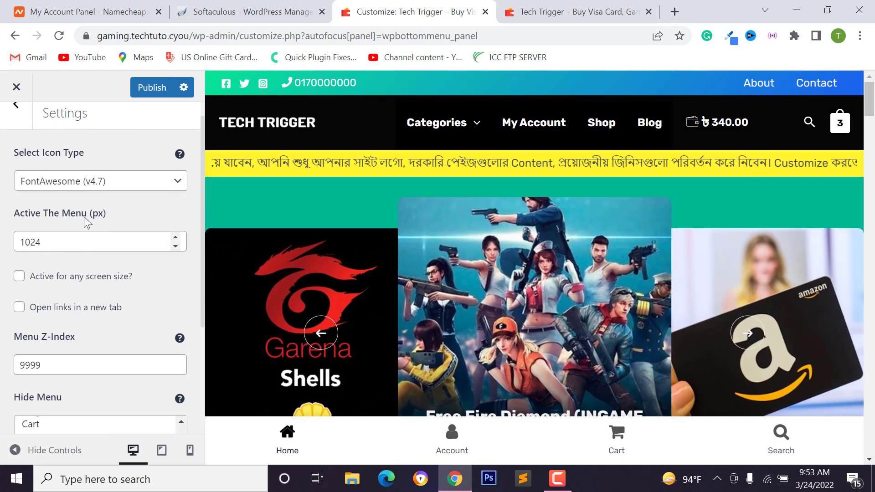
{"action": "left_click", "coordinate": [80, 242]}
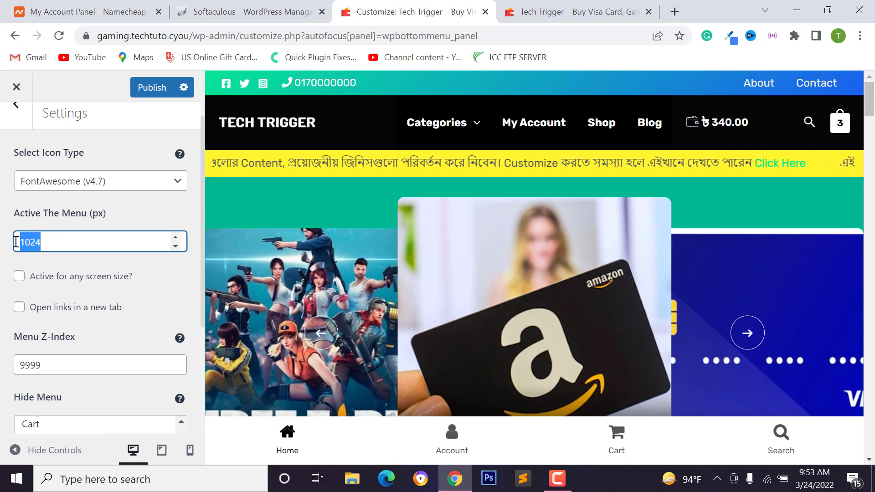
{"action": "left_click", "coordinate": [161, 453]}
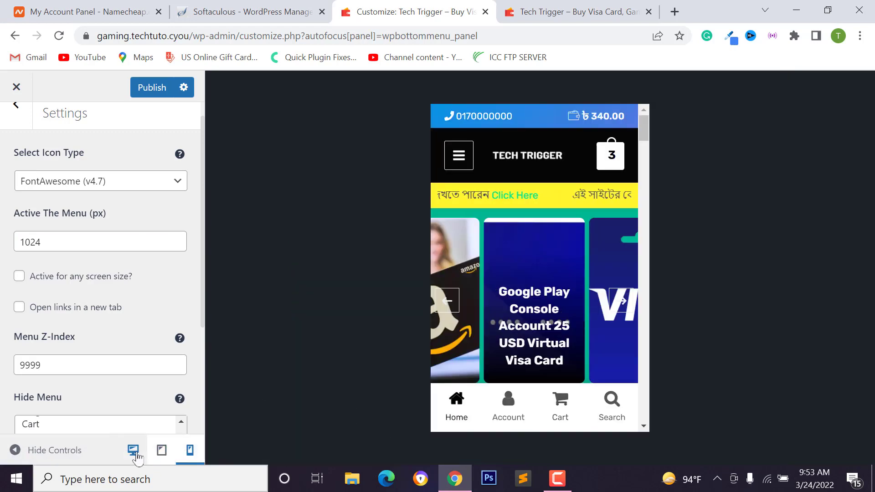
{"action": "left_click", "coordinate": [135, 456]}
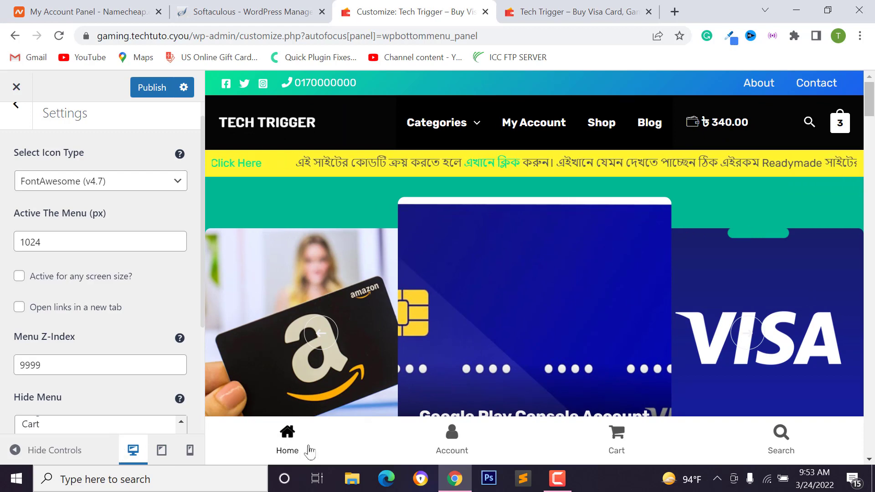
{"action": "left_click", "coordinate": [189, 452]}
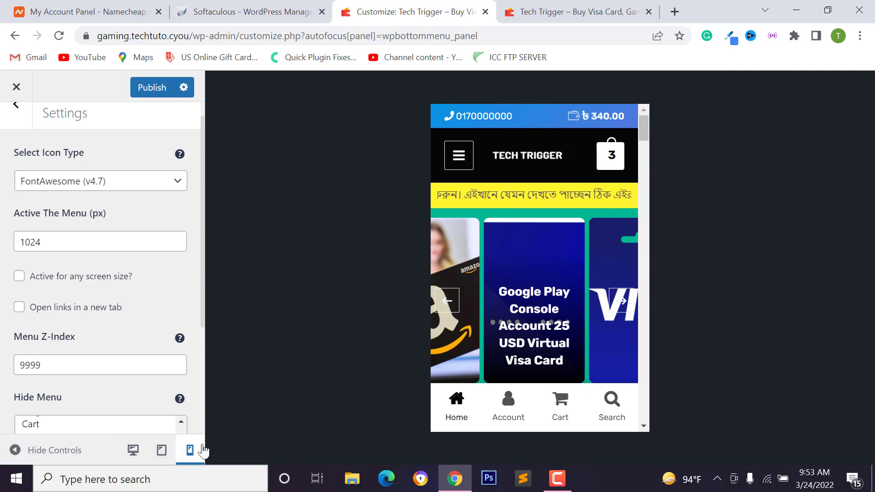
Step: Set the bottom menu's activation width to 720 px and check the result in the tablet and desktop previews
{"action": "double_click", "coordinate": [53, 239]}
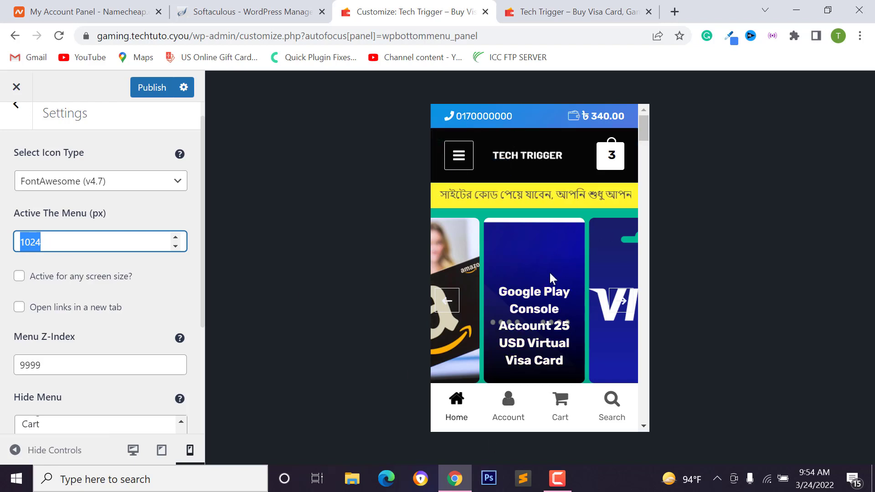
{"action": "type", "text": "720"}
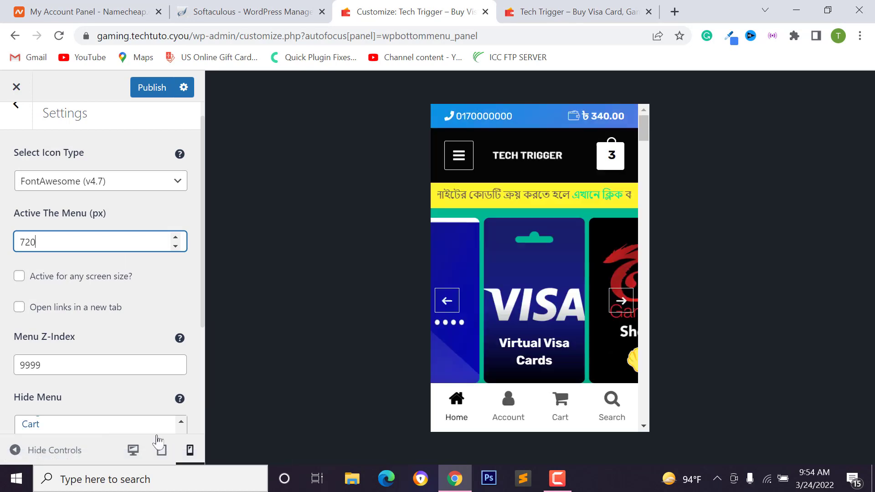
{"action": "left_click", "coordinate": [160, 450]}
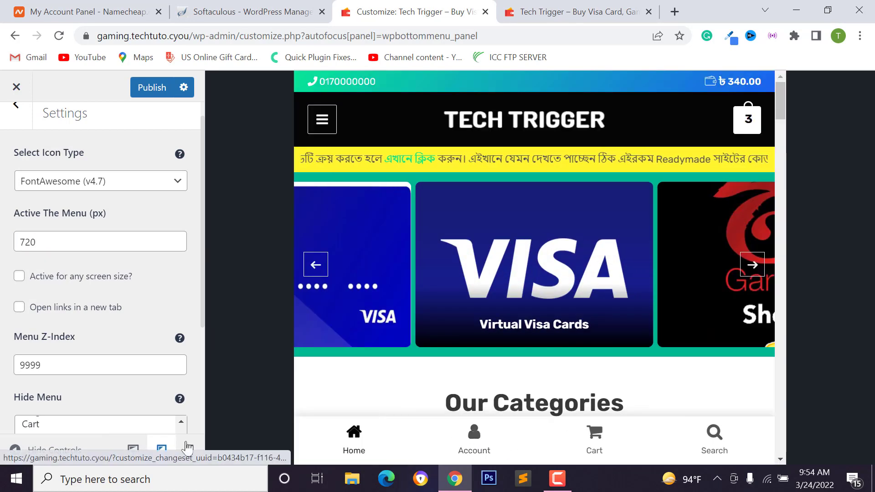
{"action": "left_click", "coordinate": [134, 452]}
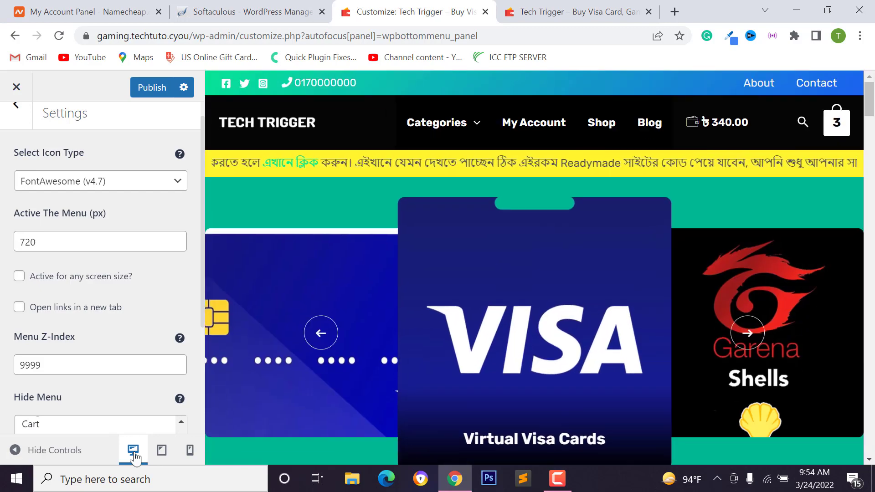
{"action": "scroll", "coordinate": [554, 383], "scroll_direction": "down", "scroll_amount": 12}
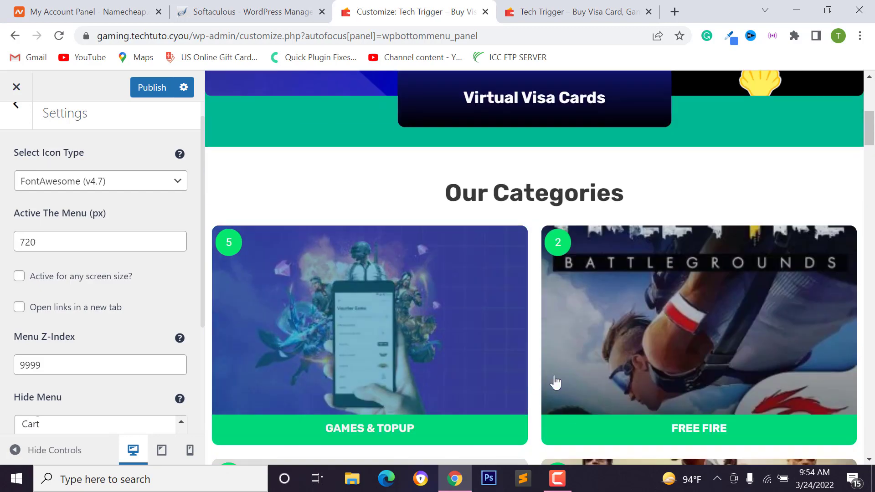
{"action": "scroll", "coordinate": [552, 409], "scroll_direction": "up", "scroll_amount": 10}
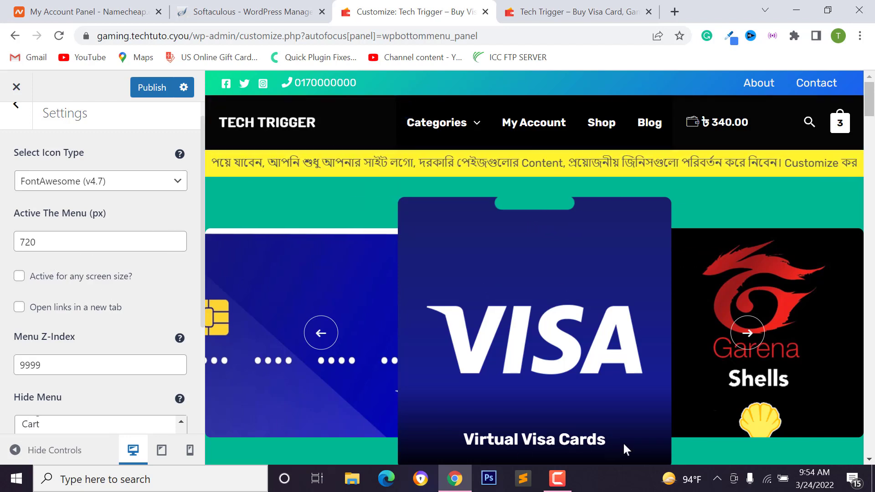
Step: Search Google for "bootstrap grid" and open Bootstrap's Grid system documentation
{"action": "left_click", "coordinate": [49, 239]}
{"action": "double_click", "coordinate": [49, 238]}
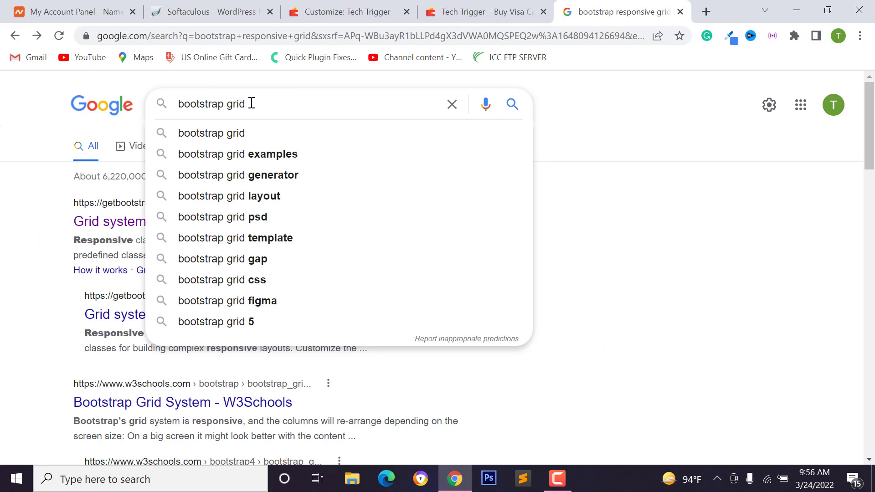
{"action": "key", "text": "Return"}
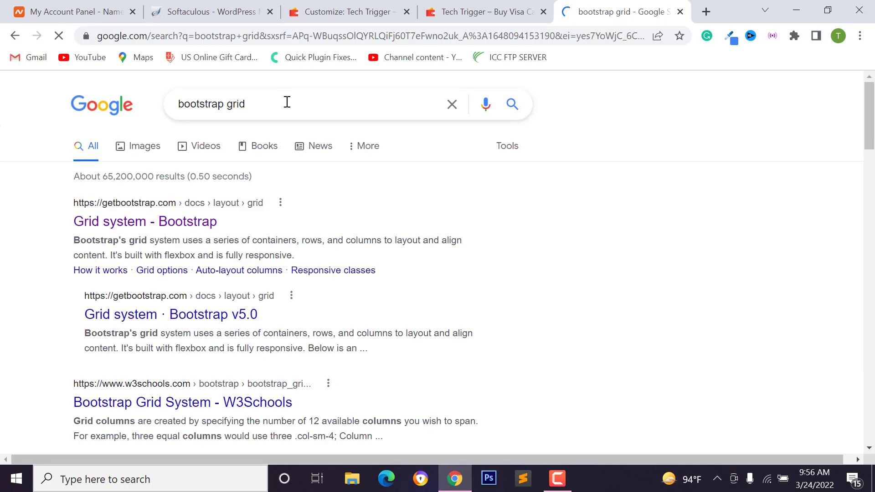
{"action": "left_click", "coordinate": [114, 221]}
Step: Examine the device breakpoint widths in the Grid options table of the Bootstrap documentation
{"action": "left_click", "coordinate": [461, 6]}
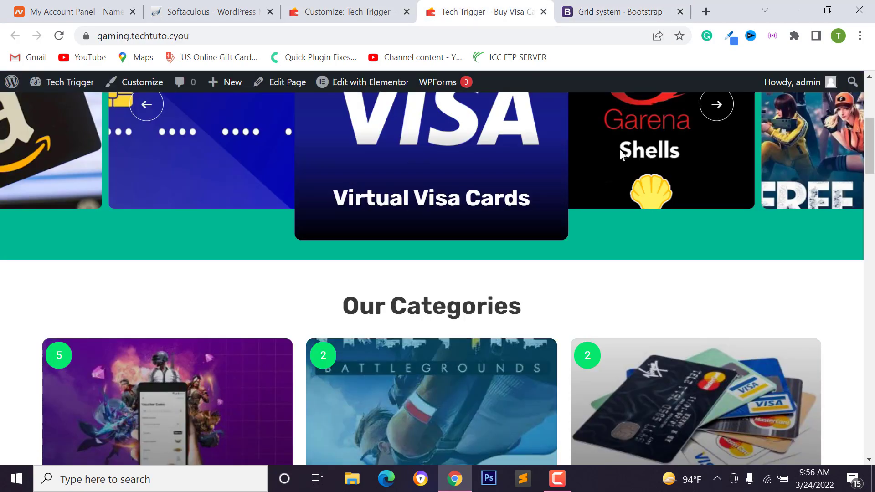
{"action": "left_click", "coordinate": [588, 11]}
{"action": "scroll", "coordinate": [456, 338], "scroll_direction": "down", "scroll_amount": 3}
{"action": "scroll", "coordinate": [455, 338], "scroll_direction": "down", "scroll_amount": 15}
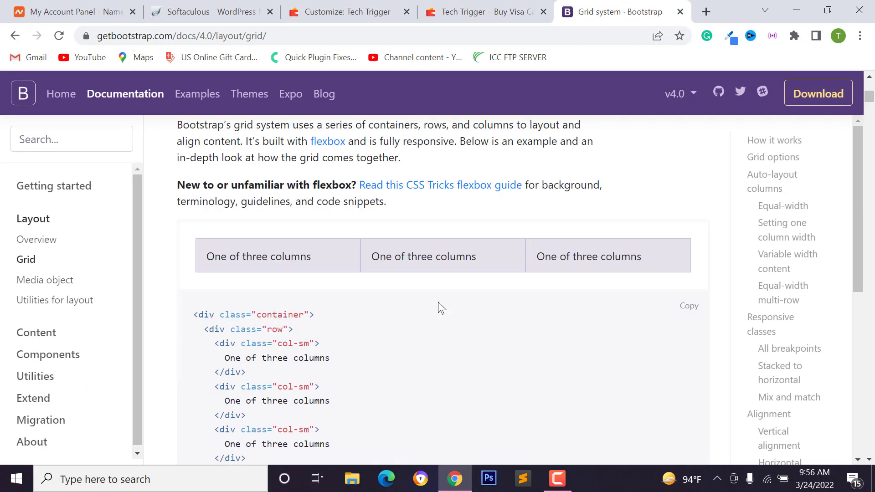
{"action": "scroll", "coordinate": [337, 318], "scroll_direction": "down", "scroll_amount": 6}
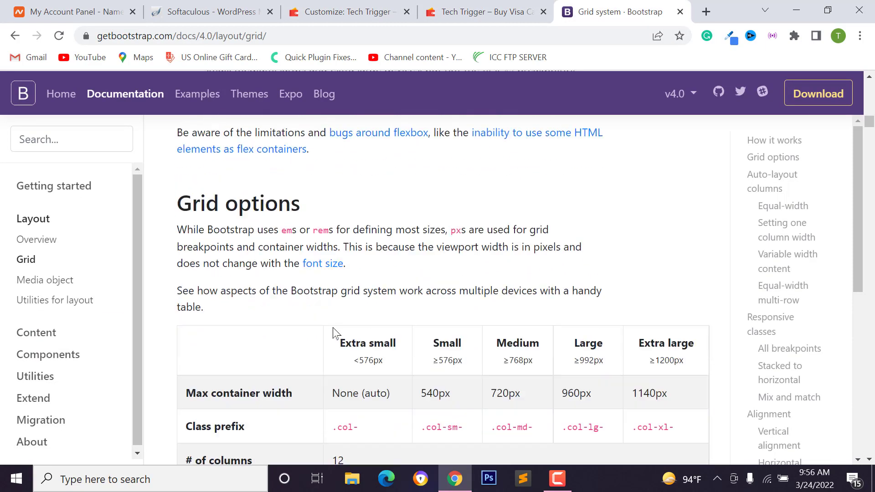
Step: Check the container widths in Bootstrap's Grid options table and set the bottom menu's Active The Menu width to 576 px
{"action": "left_click_drag", "start_coordinate": [190, 144], "coordinate": [302, 139]}
{"action": "scroll", "coordinate": [362, 270], "scroll_direction": "down", "scroll_amount": 2}
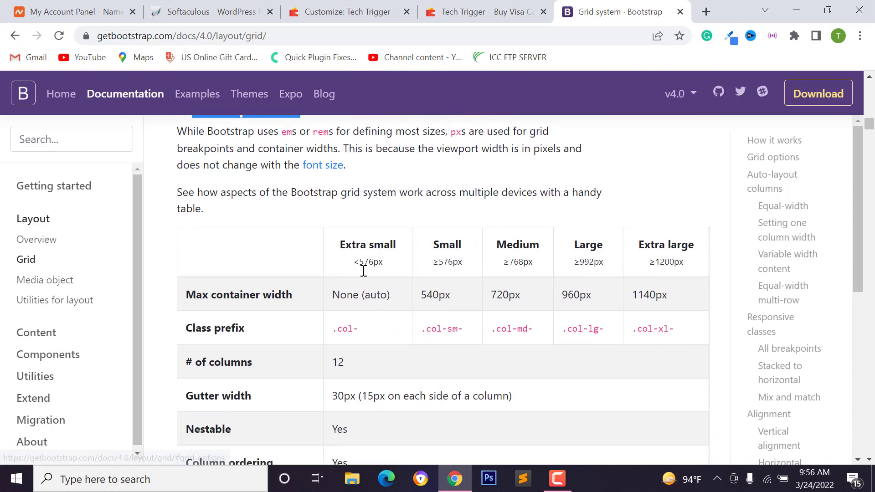
{"action": "scroll", "coordinate": [383, 286], "scroll_direction": "up", "scroll_amount": 1}
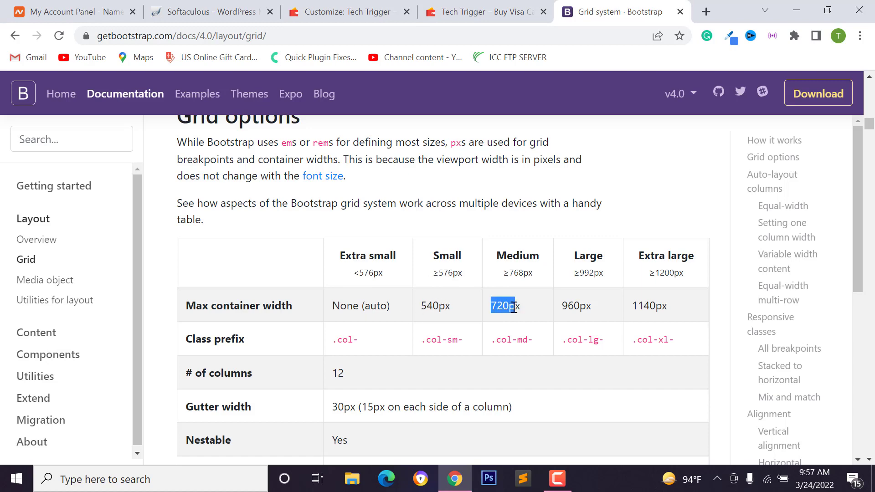
{"action": "type", "text": "576"}
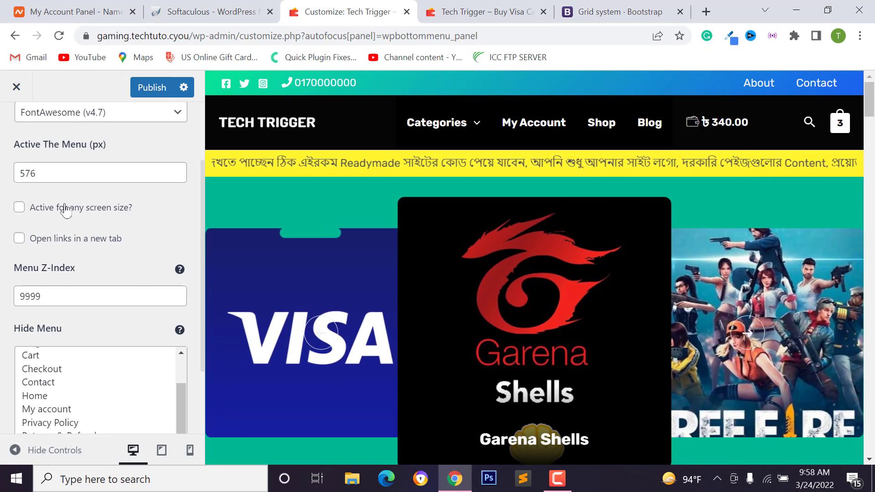
Step: Review the screen size, new tab, Z-Index and Hide Menu options of the bottom menu with the mobile preview shown
{"action": "scroll", "coordinate": [13, 172], "scroll_direction": "down", "scroll_amount": 1}
{"action": "left_click", "coordinate": [20, 186]}
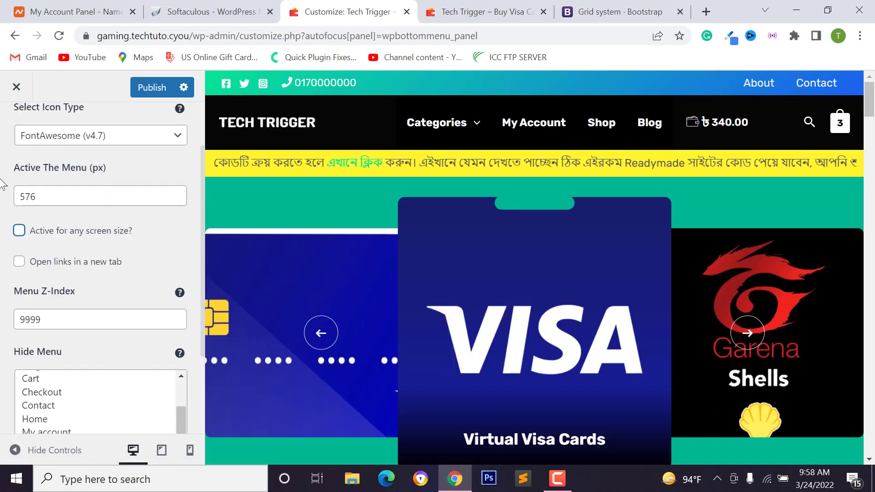
{"action": "scroll", "coordinate": [49, 196], "scroll_direction": "down", "scroll_amount": 1}
{"action": "scroll", "coordinate": [17, 205], "scroll_direction": "down", "scroll_amount": 1}
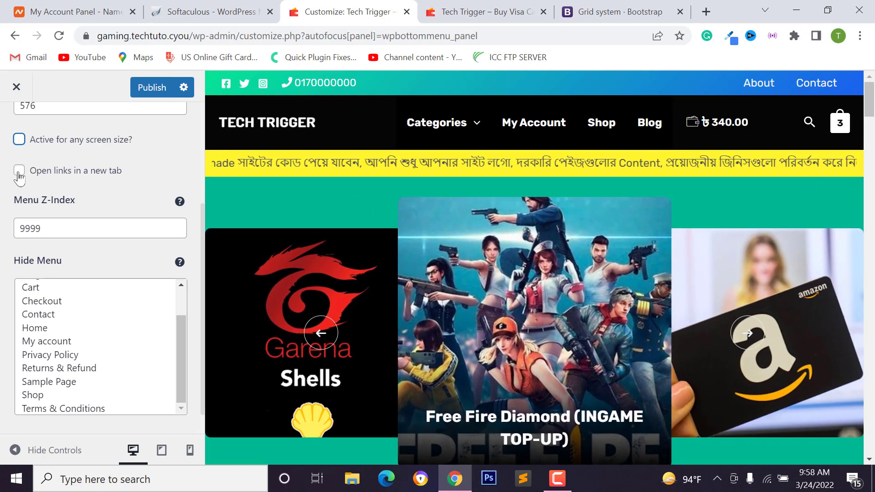
{"action": "left_click", "coordinate": [190, 450]}
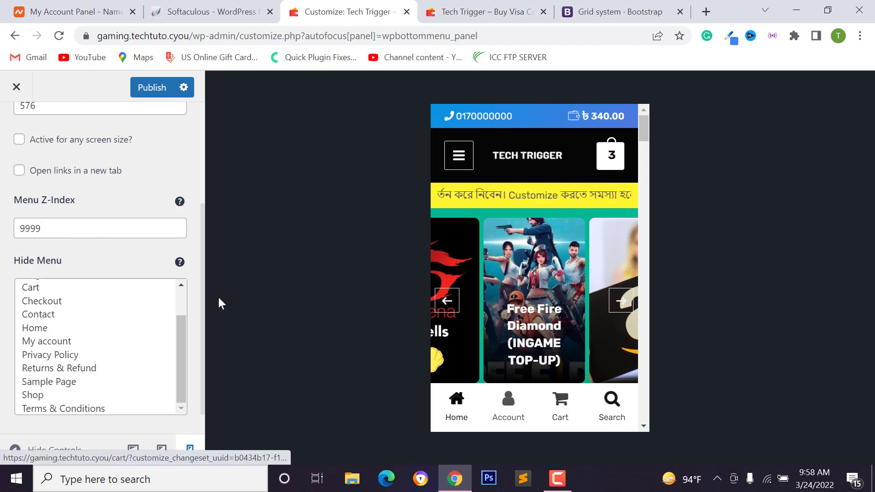
{"action": "scroll", "coordinate": [118, 237], "scroll_direction": "down", "scroll_amount": 1}
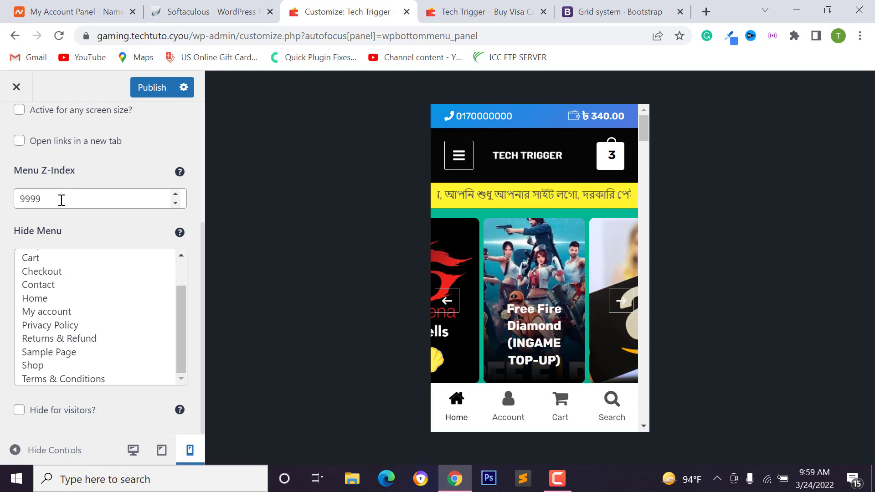
Step: Open the Customize section of WP Bottom Menu and look through its search placeholder, size and color options
{"action": "scroll", "coordinate": [116, 325], "scroll_direction": "up", "scroll_amount": 5}
{"action": "left_click", "coordinate": [15, 128]}
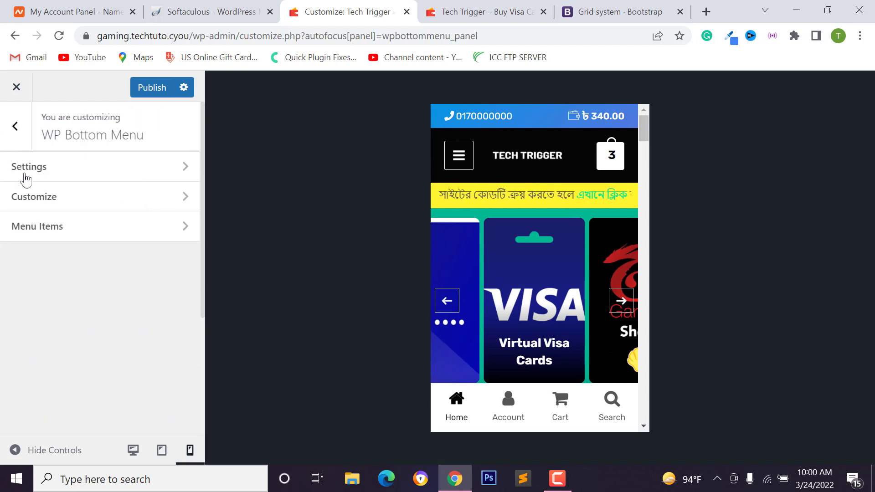
{"action": "left_click", "coordinate": [53, 201]}
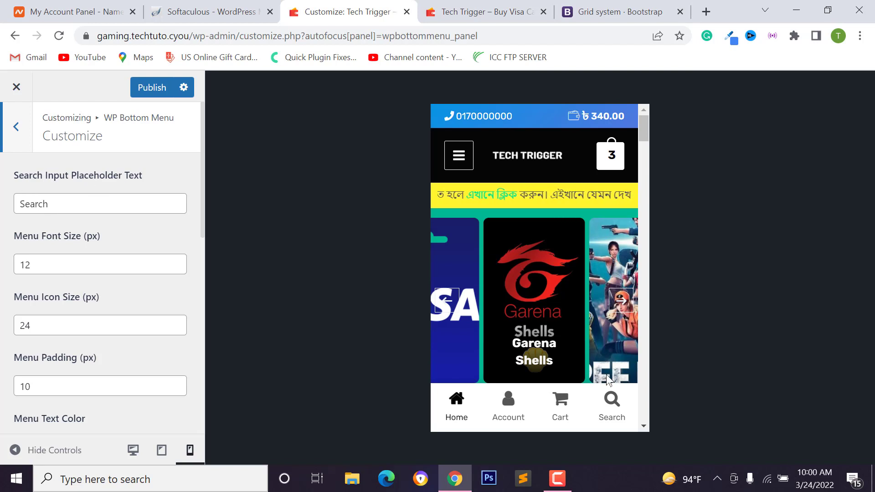
{"action": "double_click", "coordinate": [56, 213]}
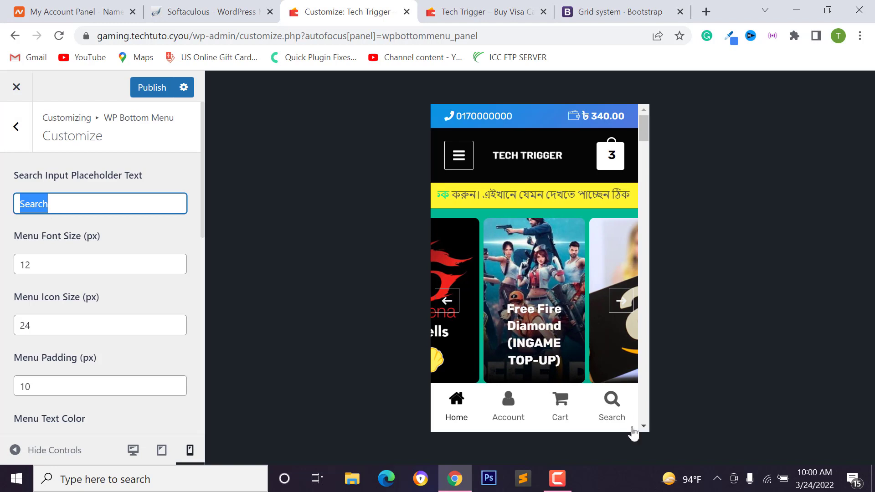
{"action": "scroll", "coordinate": [76, 196], "scroll_direction": "down", "scroll_amount": 1}
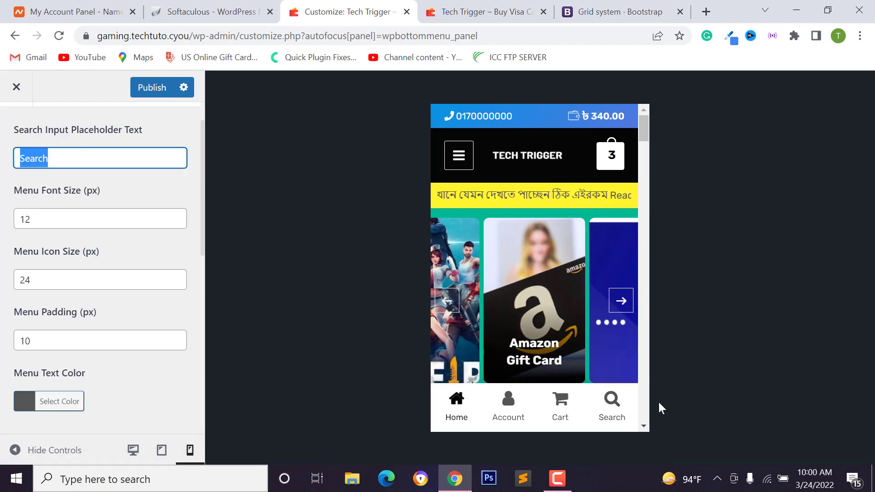
{"action": "scroll", "coordinate": [44, 303], "scroll_direction": "down", "scroll_amount": 8}
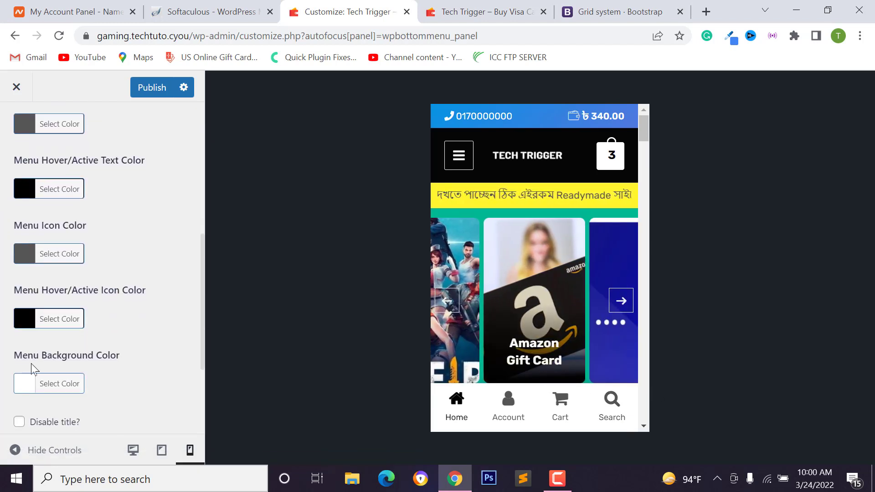
{"action": "scroll", "coordinate": [25, 268], "scroll_direction": "up", "scroll_amount": 8}
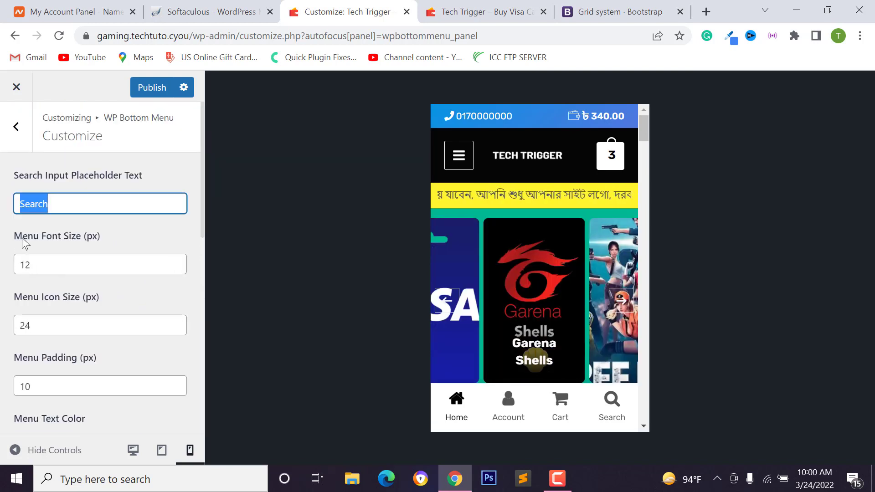
Step: Set the bottom menu's icon size to 26 px
{"action": "left_click", "coordinate": [52, 263]}
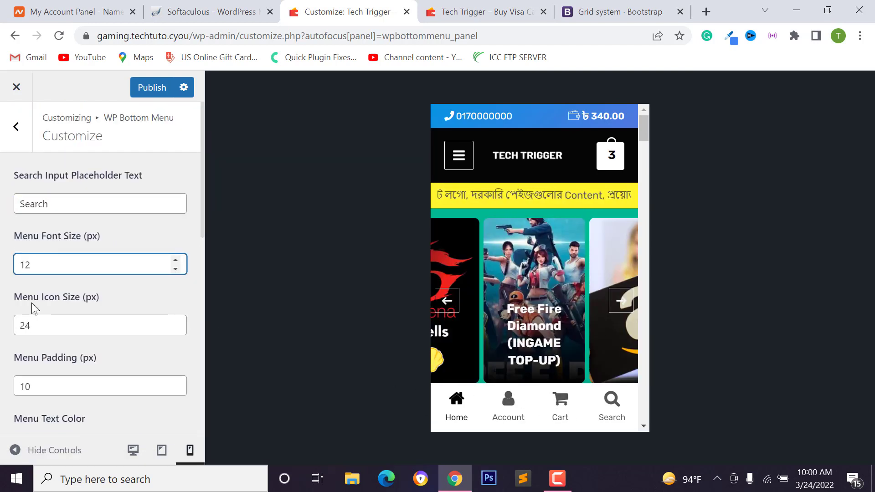
{"action": "double_click", "coordinate": [45, 297]}
{"action": "left_click", "coordinate": [29, 323]}
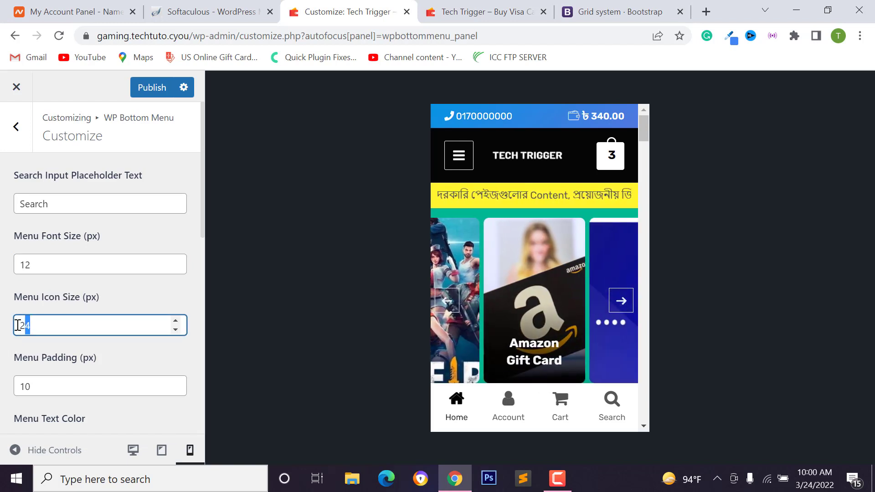
{"action": "left_click_drag", "start_coordinate": [89, 299], "coordinate": [93, 301]}
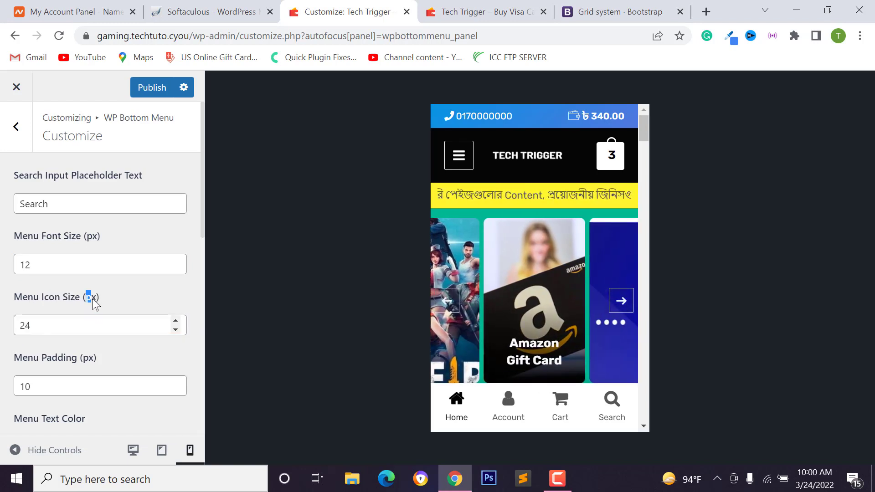
{"action": "left_click", "coordinate": [80, 327]}
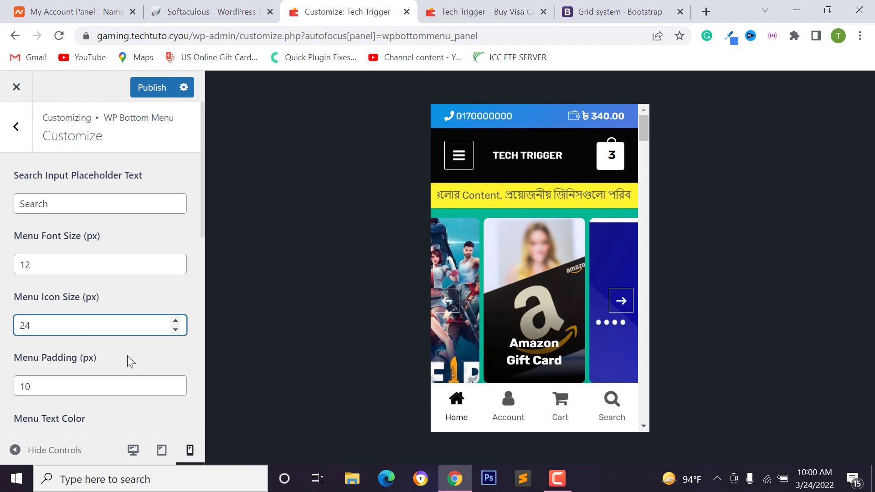
{"action": "key", "text": "BackSpace"}
{"action": "type", "text": "6"}
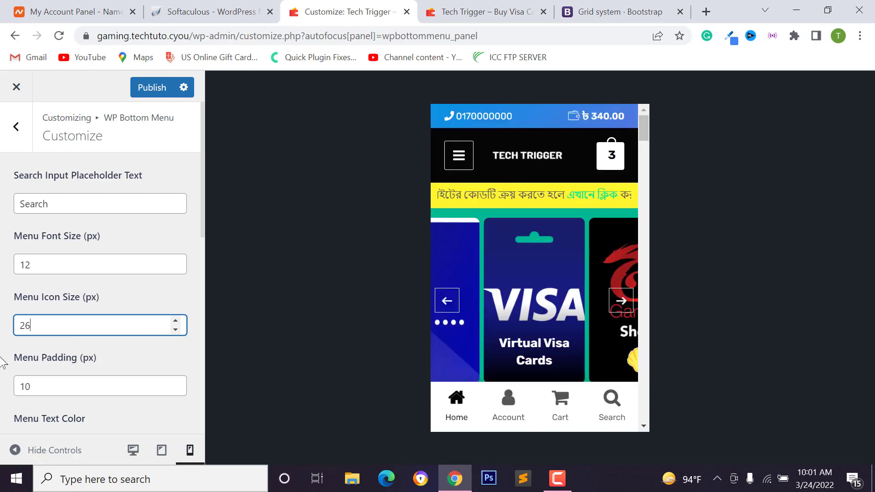
Step: Change the Menu Background Color to the bright blue #0485db
{"action": "scroll", "coordinate": [49, 414], "scroll_direction": "down", "scroll_amount": 2}
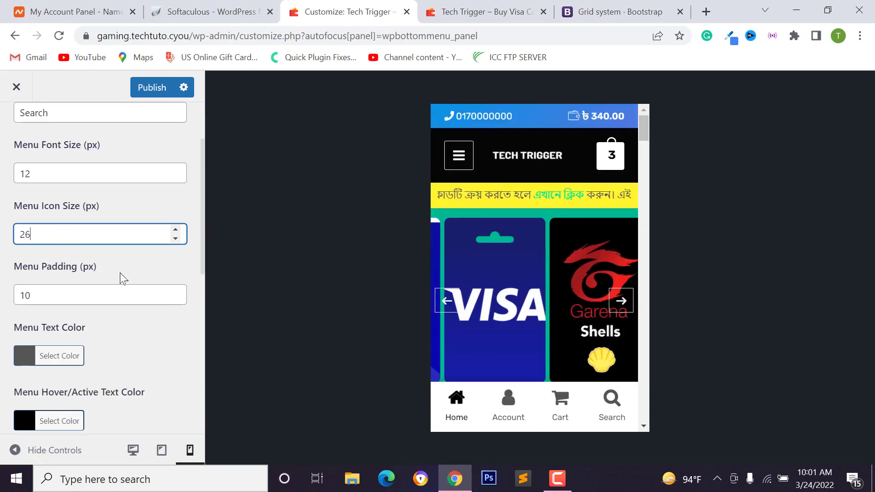
{"action": "scroll", "coordinate": [36, 314], "scroll_direction": "down", "scroll_amount": 8}
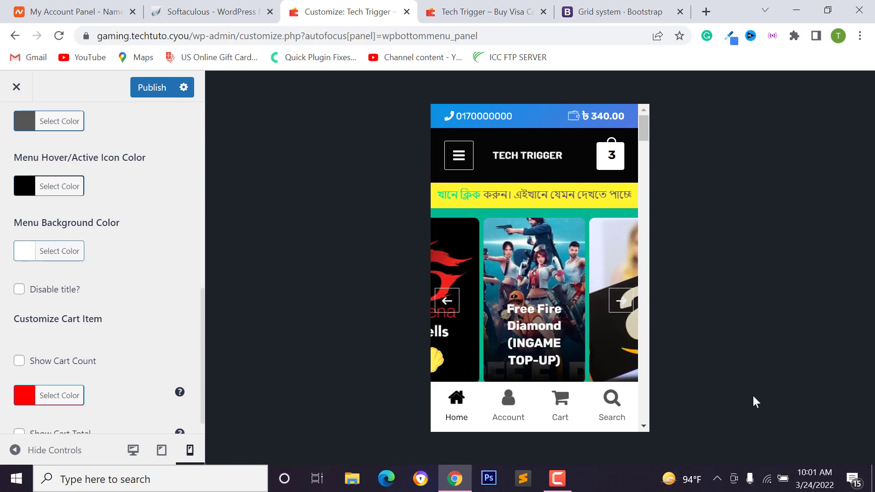
{"action": "left_click", "coordinate": [27, 258]}
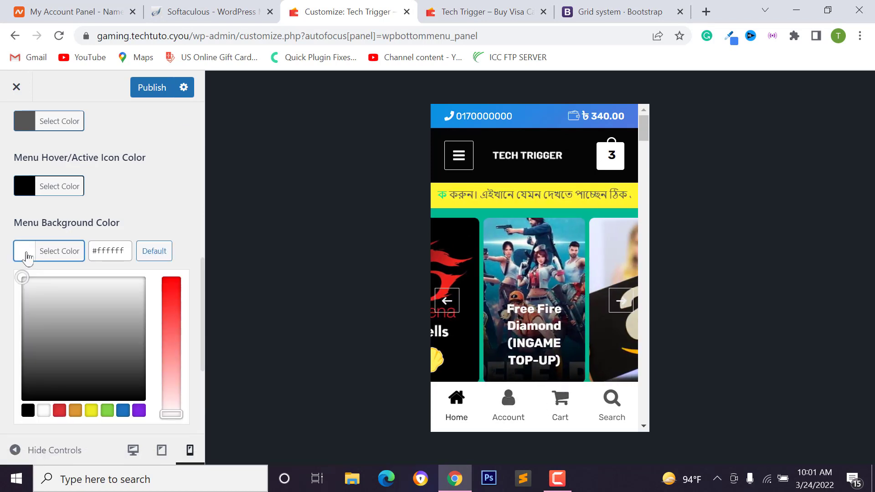
{"action": "left_click", "coordinate": [122, 411]}
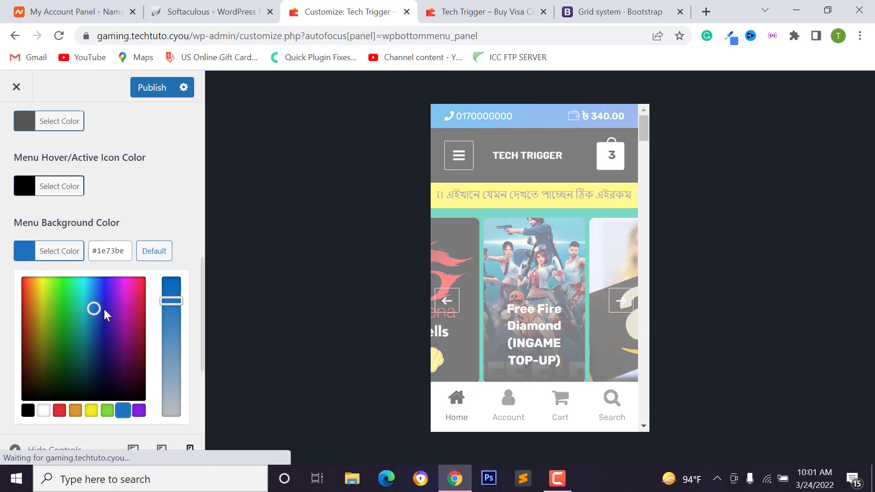
{"action": "left_click", "coordinate": [95, 304]}
{"action": "left_click", "coordinate": [92, 295]}
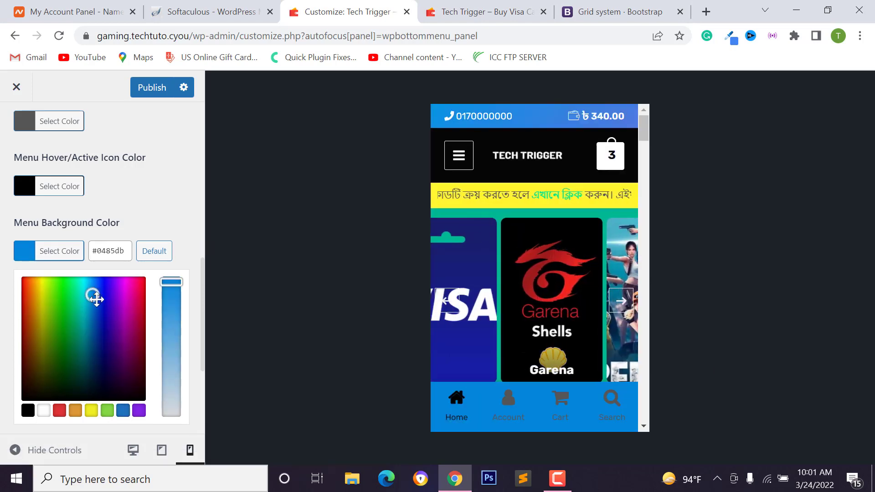
{"action": "left_click", "coordinate": [76, 220]}
Step: Change the Menu Text Color to white (#ffffff)
{"action": "scroll", "coordinate": [48, 276], "scroll_direction": "up", "scroll_amount": 6}
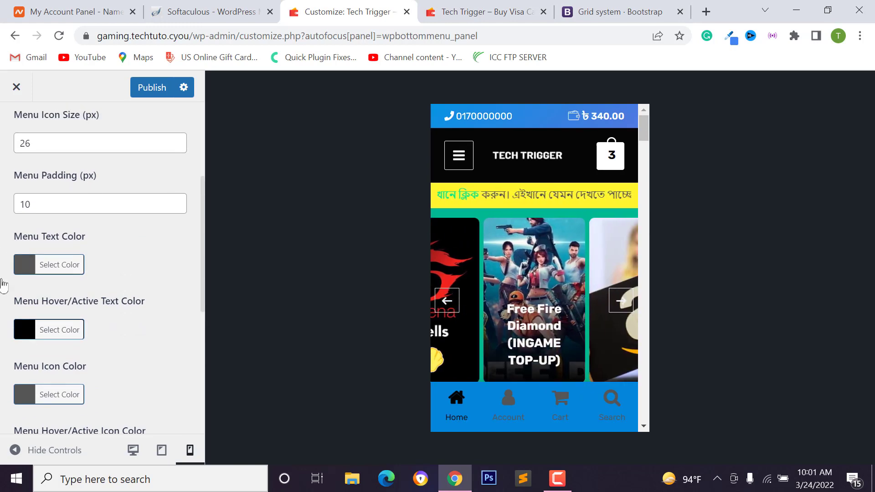
{"action": "left_click", "coordinate": [21, 269]}
{"action": "left_click", "coordinate": [50, 318]}
{"action": "left_click", "coordinate": [17, 290]}
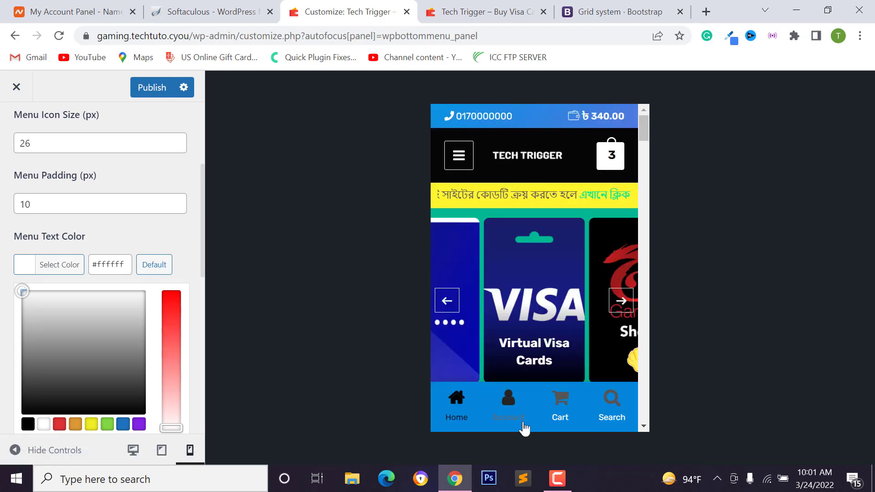
{"action": "left_click", "coordinate": [1, 264]}
Step: Change the Menu Hover/Active Text Color to the preset yellow
{"action": "scroll", "coordinate": [14, 314], "scroll_direction": "down", "scroll_amount": 1}
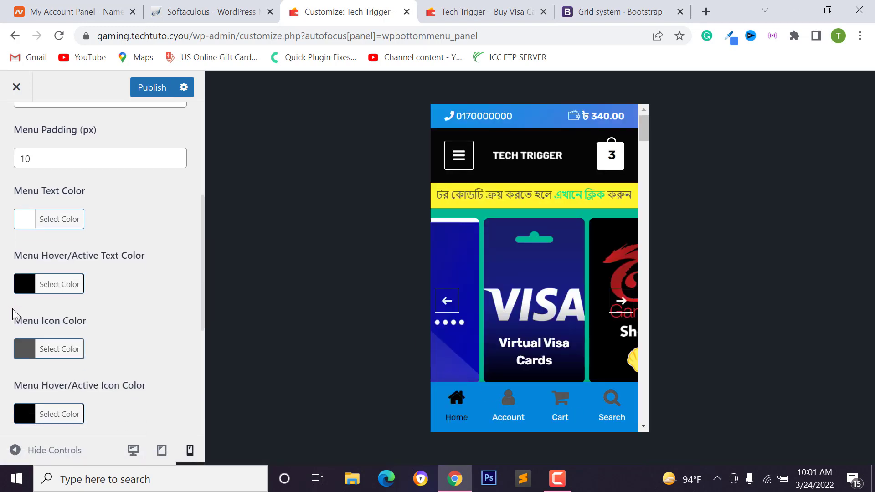
{"action": "left_click", "coordinate": [18, 284]}
{"action": "scroll", "coordinate": [135, 357], "scroll_direction": "down", "scroll_amount": 2}
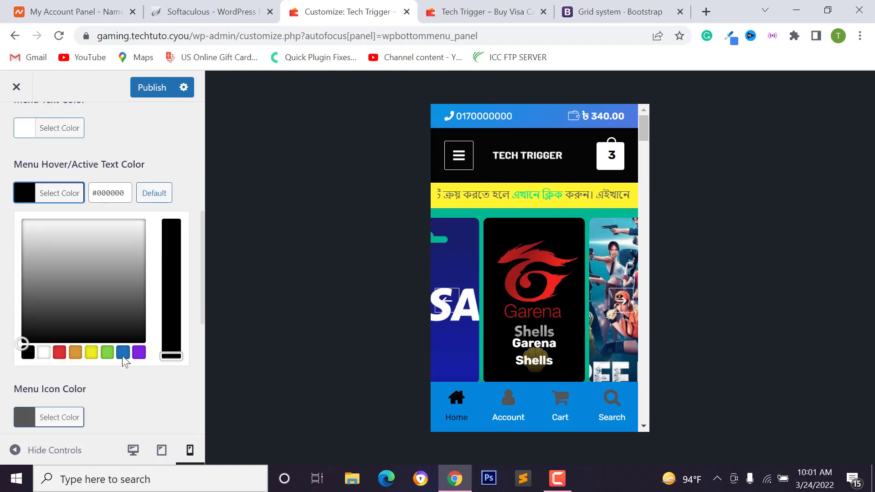
{"action": "scroll", "coordinate": [48, 269], "scroll_direction": "up", "scroll_amount": 1}
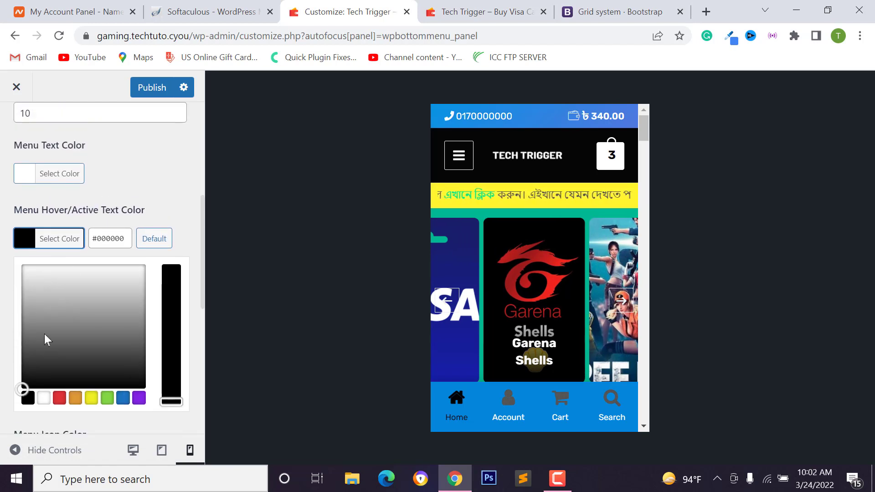
{"action": "left_click", "coordinate": [91, 398]}
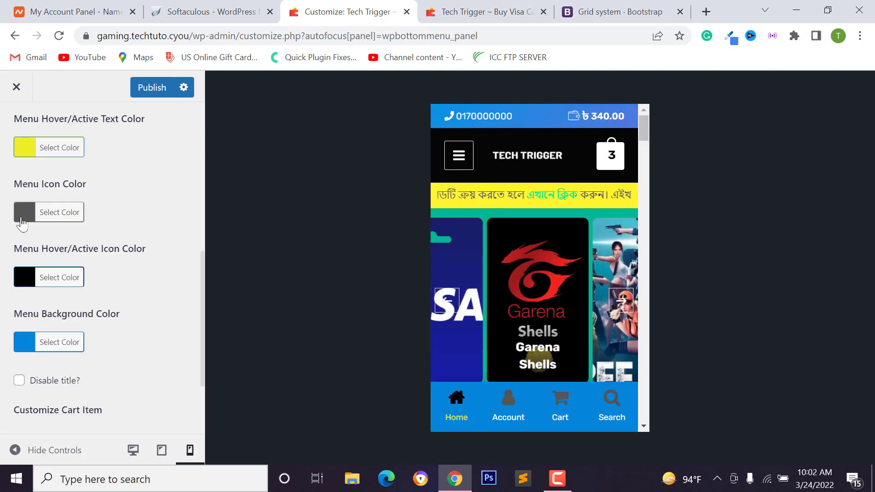
Step: Change the Menu Icon Color to white (#ffffff)
{"action": "left_click", "coordinate": [22, 223]}
{"action": "left_click_drag", "start_coordinate": [47, 266], "coordinate": [25, 238]}
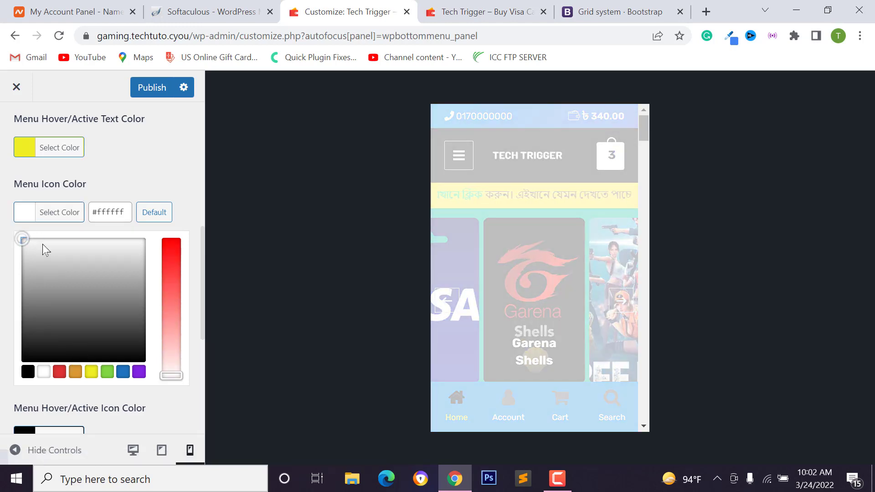
{"action": "left_click", "coordinate": [11, 294]}
Step: Change the Menu Hover/Active Icon Color to the preset yellow #eeee22
{"action": "scroll", "coordinate": [11, 294], "scroll_direction": "down", "scroll_amount": 1}
{"action": "left_click", "coordinate": [25, 235]}
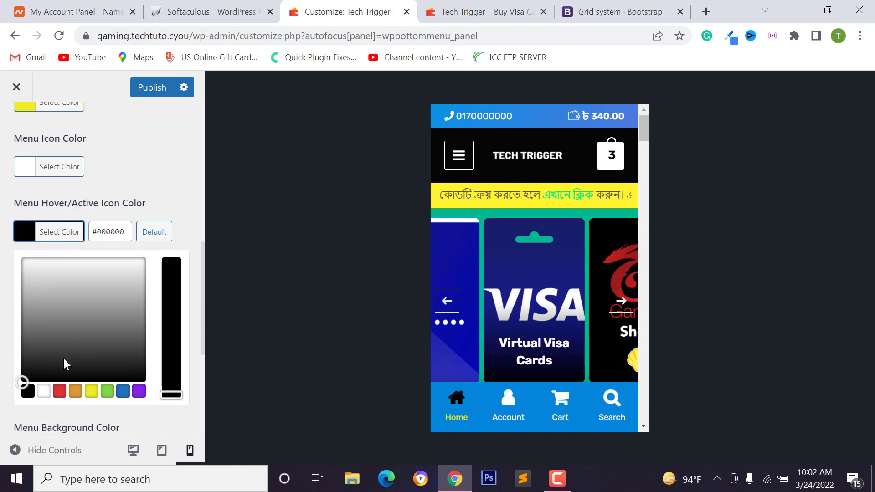
{"action": "left_click", "coordinate": [89, 388]}
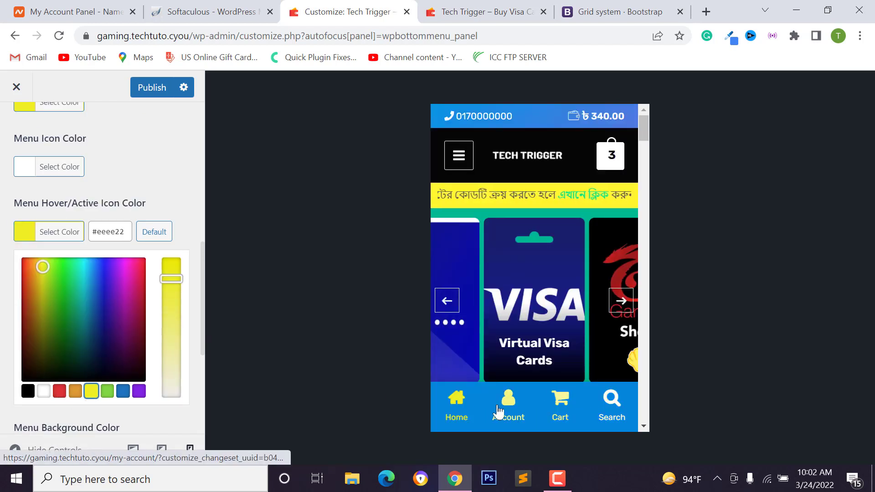
{"action": "left_click", "coordinate": [2, 240]}
Step: Change the cart count badge color to a deep blue picked from the color palette
{"action": "scroll", "coordinate": [2, 257], "scroll_direction": "down", "scroll_amount": 2}
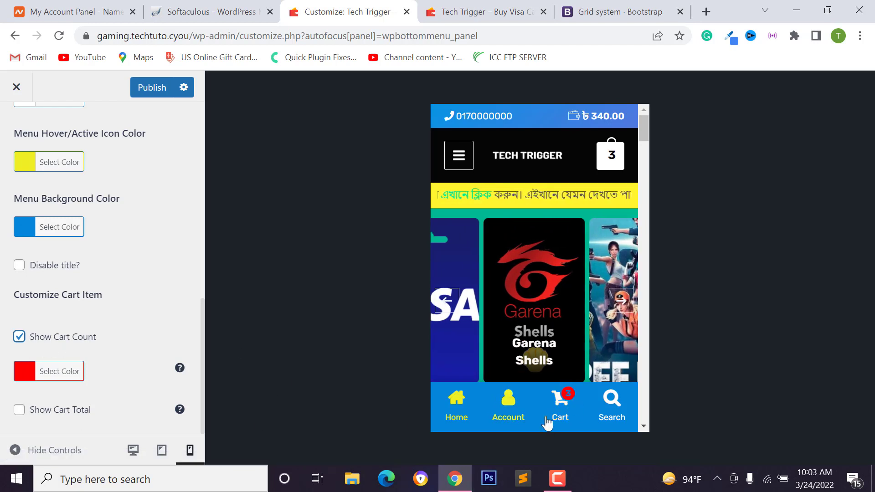
{"action": "left_click", "coordinate": [24, 373]}
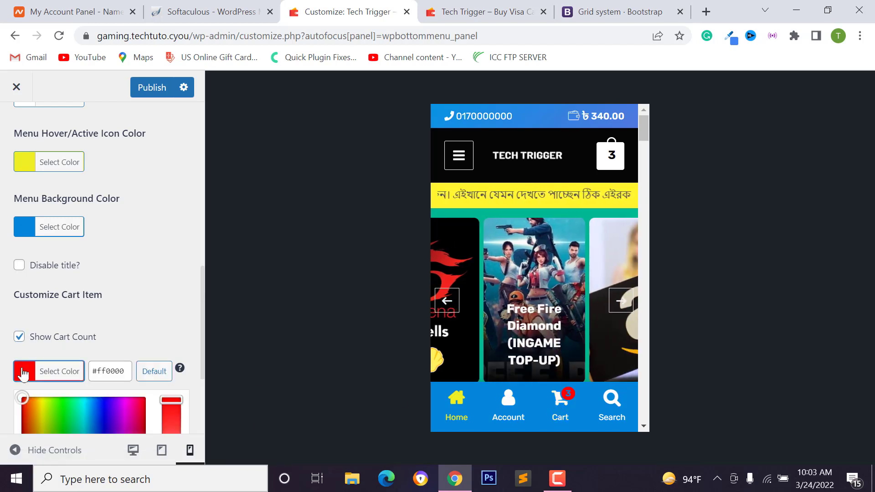
{"action": "scroll", "coordinate": [45, 364], "scroll_direction": "down", "scroll_amount": 2}
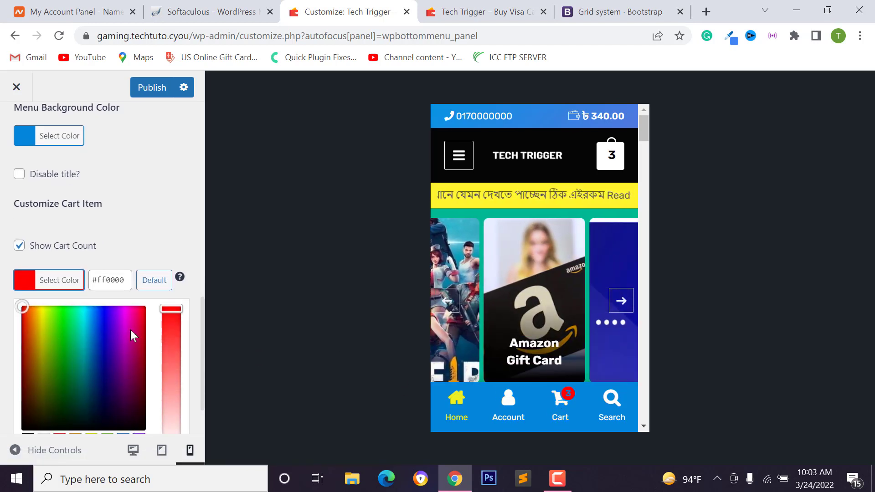
{"action": "left_click", "coordinate": [109, 319]}
Step: Leave the Customize section and open the Menu Items section of WP Bottom Menu
{"action": "scroll", "coordinate": [109, 319], "scroll_direction": "up", "scroll_amount": 6}
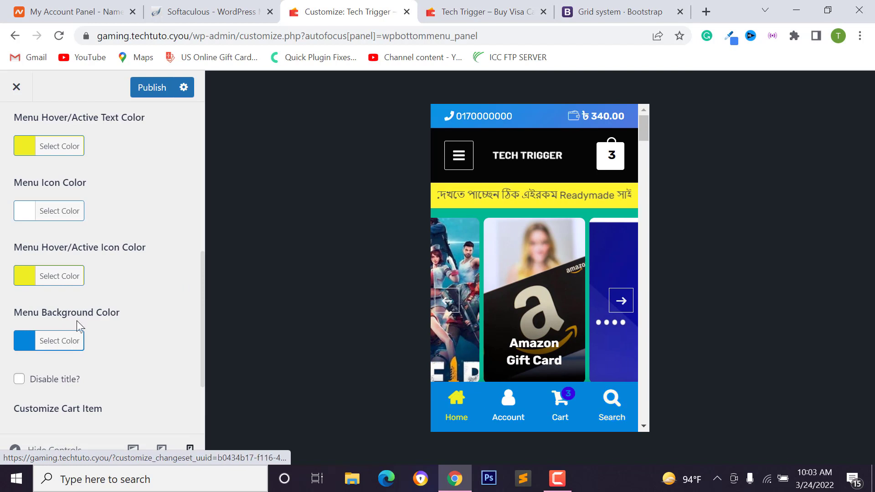
{"action": "scroll", "coordinate": [59, 329], "scroll_direction": "up", "scroll_amount": 6}
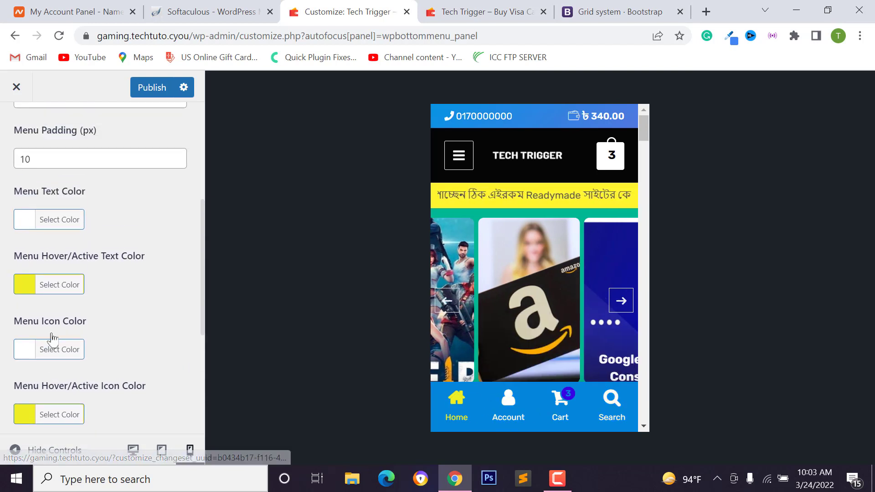
{"action": "scroll", "coordinate": [72, 322], "scroll_direction": "up", "scroll_amount": 1}
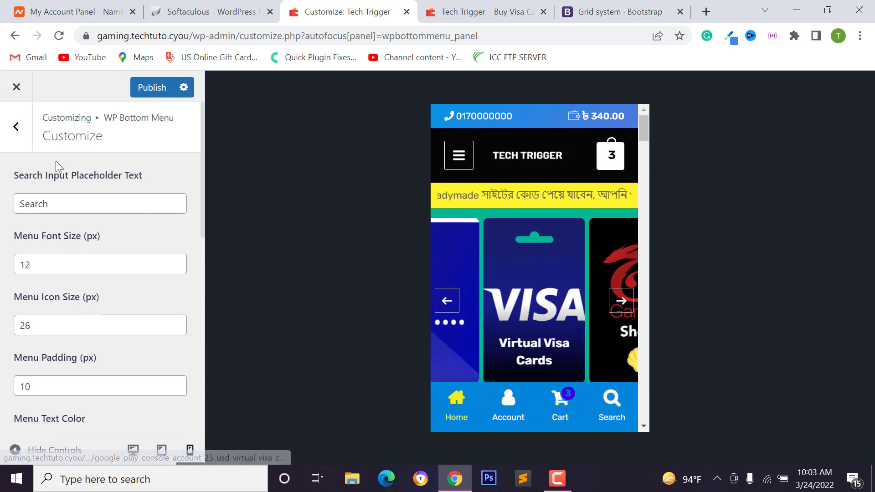
{"action": "left_click", "coordinate": [15, 128]}
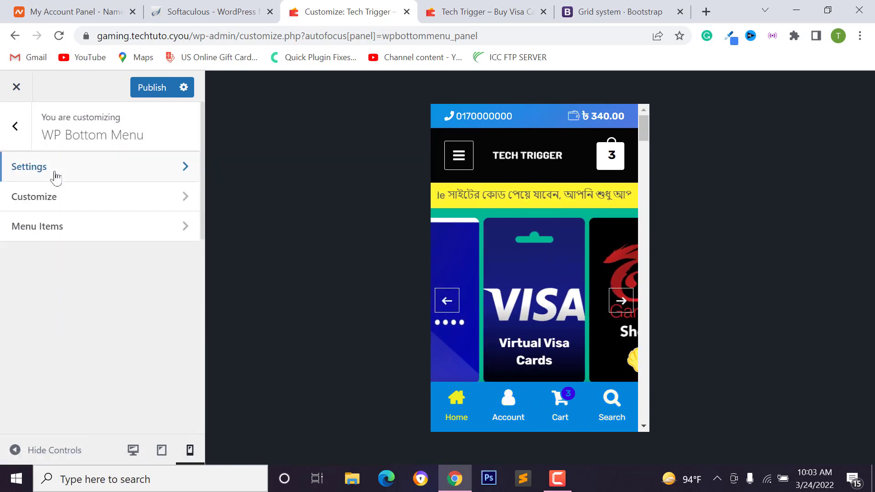
{"action": "left_click", "coordinate": [89, 231]}
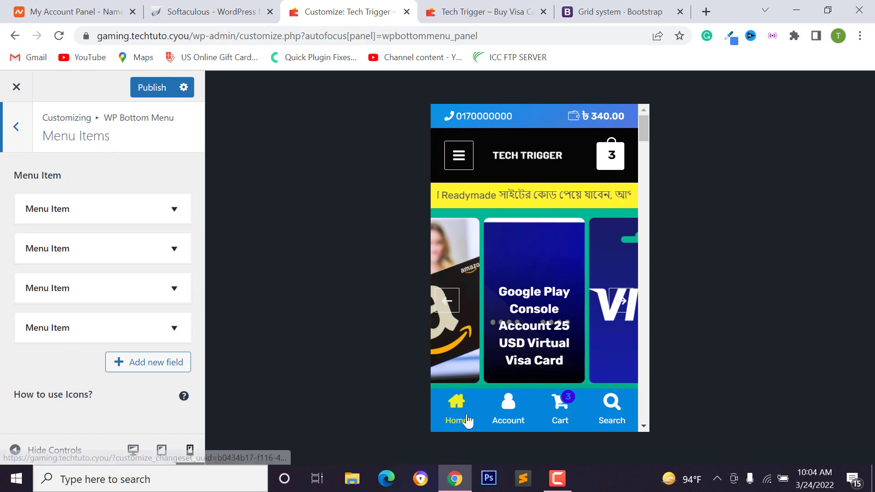
Step: Expand the first menu item, Home, and set its menu type to Custom
{"action": "left_click", "coordinate": [132, 212]}
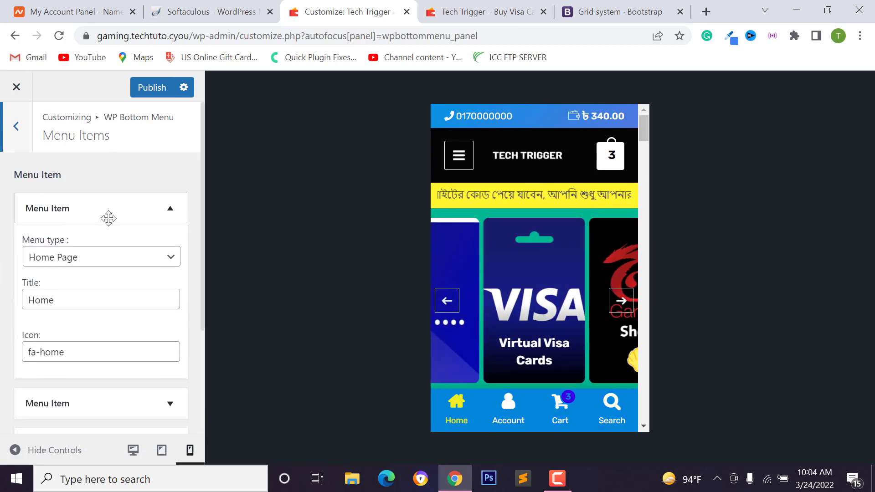
{"action": "scroll", "coordinate": [2, 171], "scroll_direction": "down", "scroll_amount": 3}
{"action": "scroll", "coordinate": [80, 174], "scroll_direction": "up", "scroll_amount": 1}
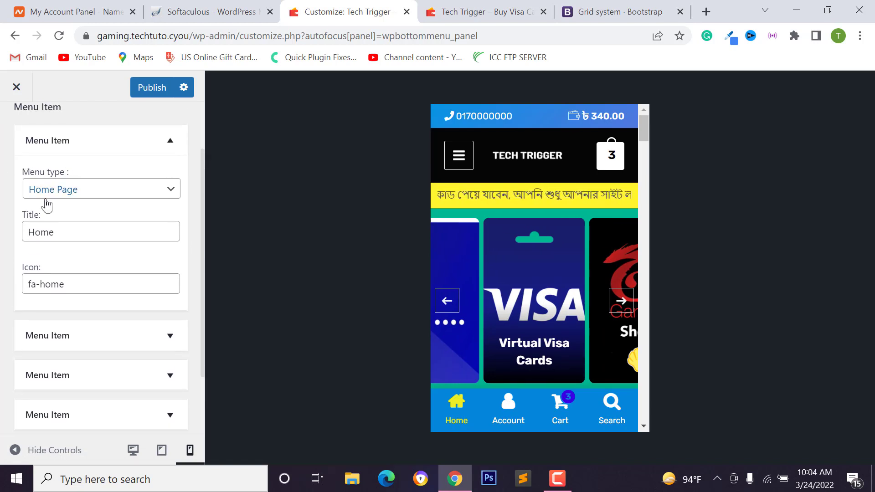
{"action": "left_click", "coordinate": [68, 189]}
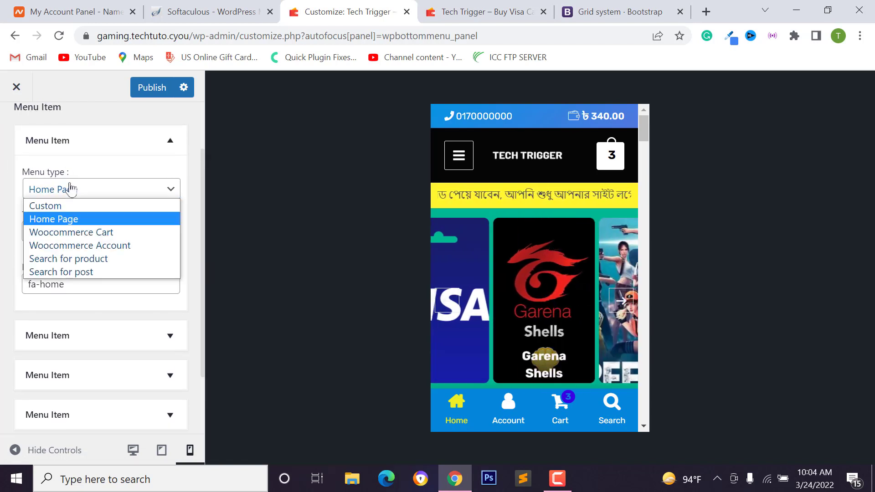
{"action": "left_click", "coordinate": [48, 207]}
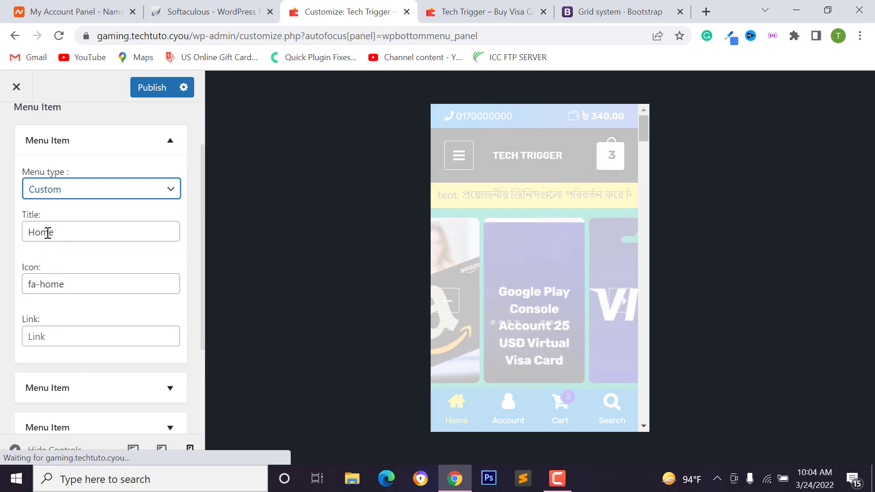
Step: Change the title of the first menu item to Whatsapp
{"action": "scroll", "coordinate": [68, 255], "scroll_direction": "down", "scroll_amount": 1}
{"action": "left_click", "coordinate": [82, 262]}
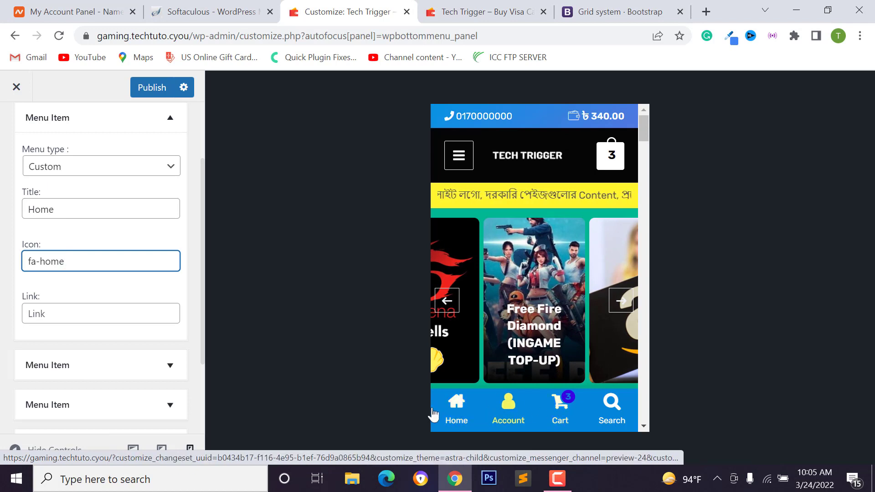
{"action": "double_click", "coordinate": [64, 204]}
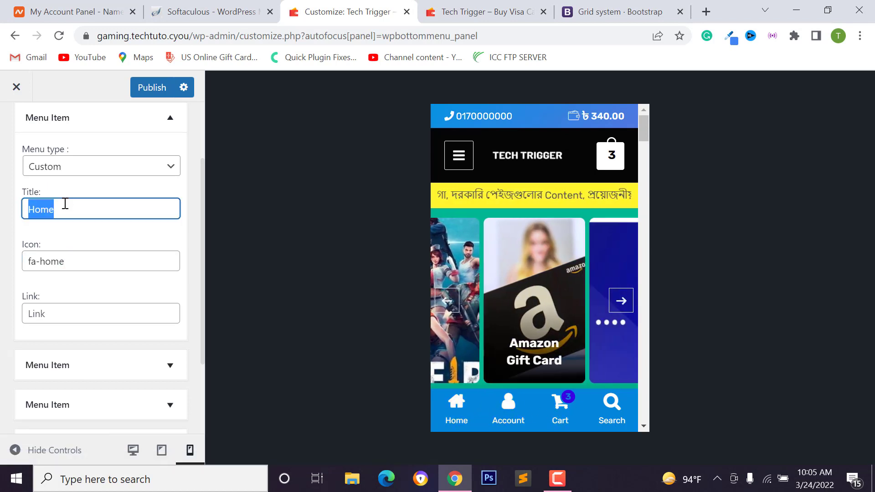
{"action": "type", "text": "Whatsapp"}
{"action": "left_click_drag", "start_coordinate": [71, 260], "coordinate": [7, 266]}
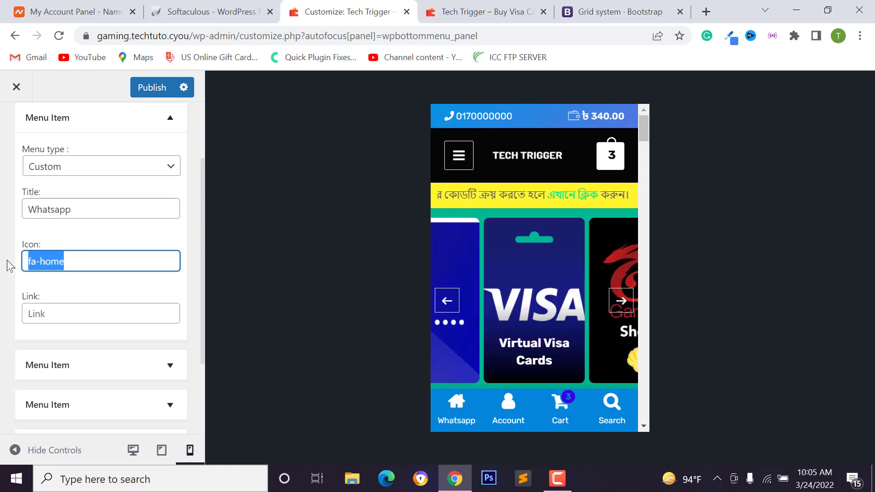
{"action": "left_click", "coordinate": [69, 259]}
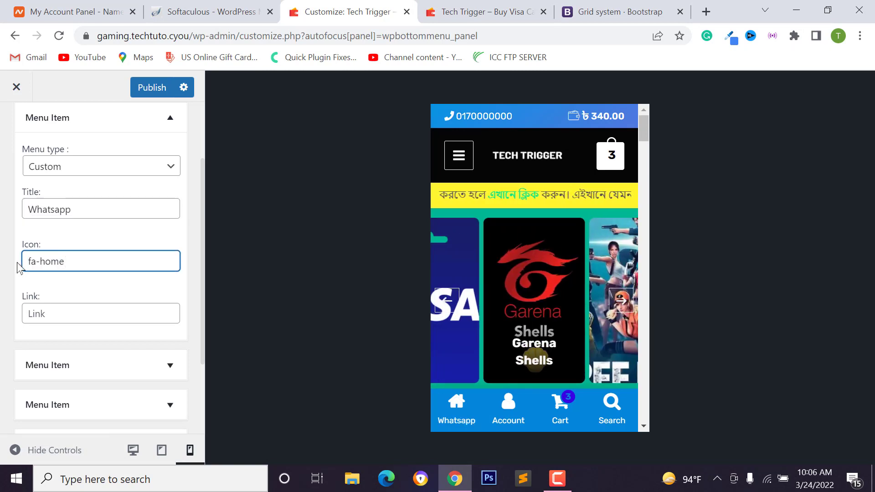
{"action": "left_click_drag", "start_coordinate": [28, 261], "coordinate": [84, 260]}
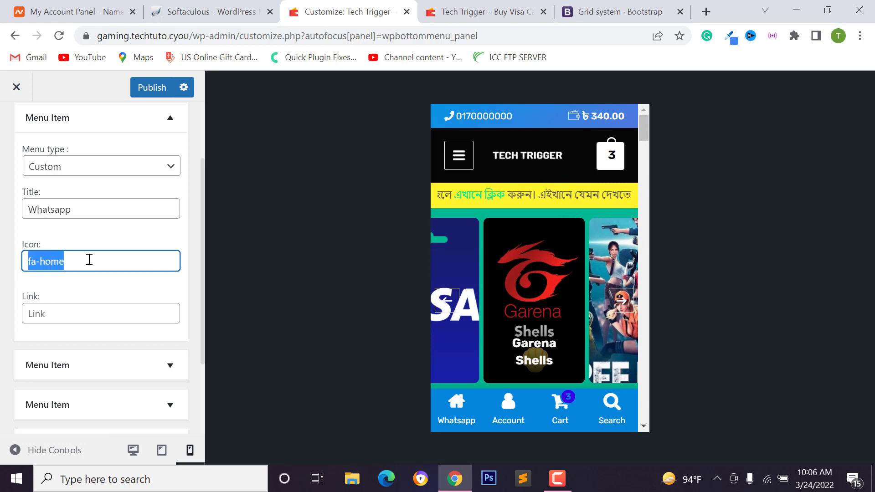
{"action": "left_click", "coordinate": [30, 264]}
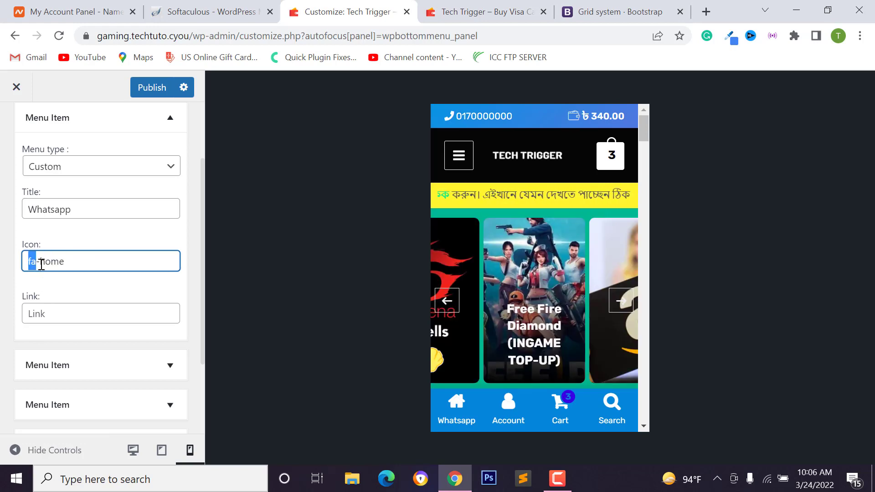
Step: Search Google for "fa fa whatsapp" in a new browser tab and open the Font Awesome 4 fa-whatsapp icon page
{"action": "left_click", "coordinate": [706, 12]}
{"action": "type", "text": "f"}
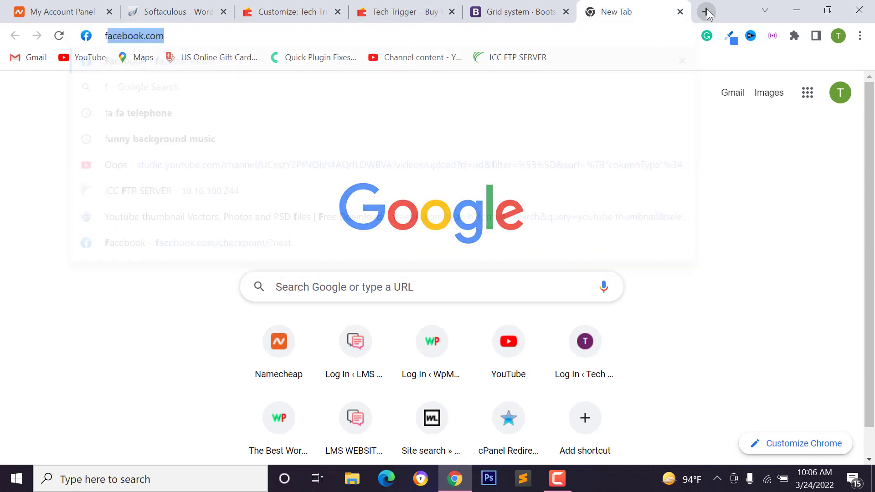
{"action": "type", "text": "a whas"}
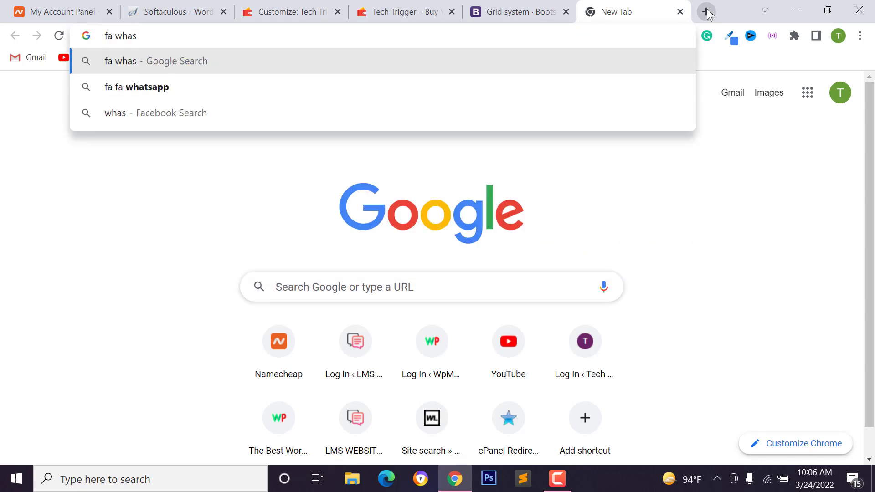
{"action": "left_click", "coordinate": [190, 83]}
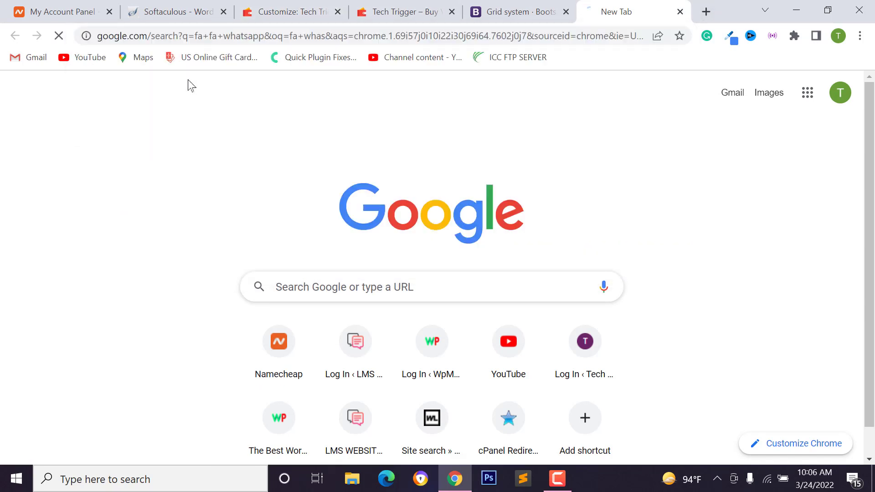
{"action": "left_click", "coordinate": [129, 221]}
Step: Copy the icon name fa-whatsapp from the heading of the Font Awesome icon page
{"action": "scroll", "coordinate": [190, 245], "scroll_direction": "down", "scroll_amount": 3}
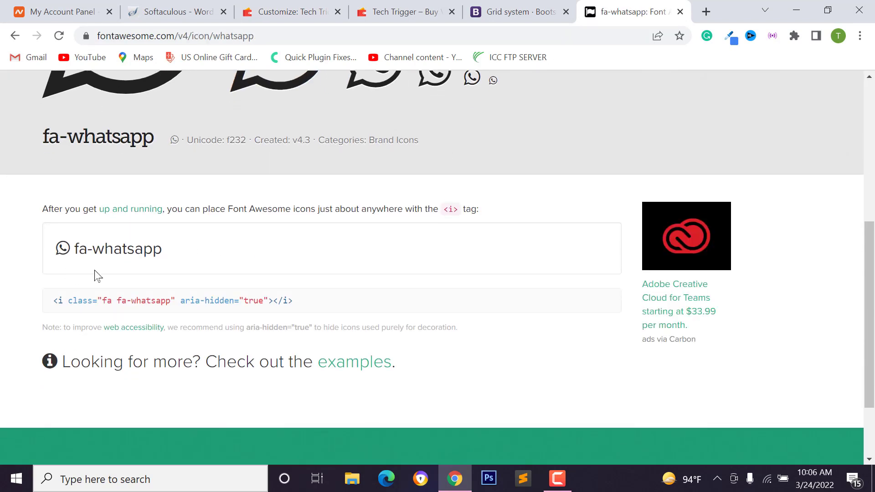
{"action": "left_click_drag", "start_coordinate": [40, 140], "coordinate": [150, 139]}
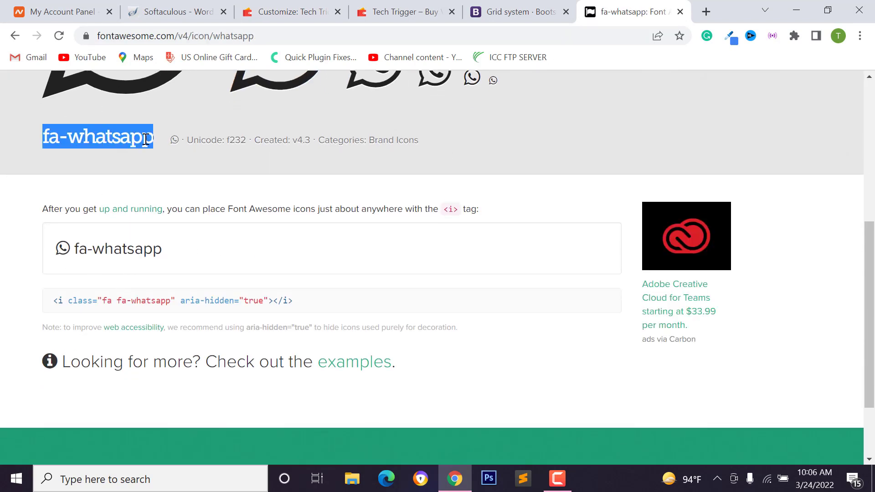
{"action": "right_click", "coordinate": [141, 140]}
{"action": "left_click", "coordinate": [159, 150]}
Step: Look through the icon categories offered in the Font Awesome site navigation
{"action": "scroll", "coordinate": [292, 189], "scroll_direction": "up", "scroll_amount": 4}
{"action": "scroll", "coordinate": [353, 191], "scroll_direction": "up", "scroll_amount": 3}
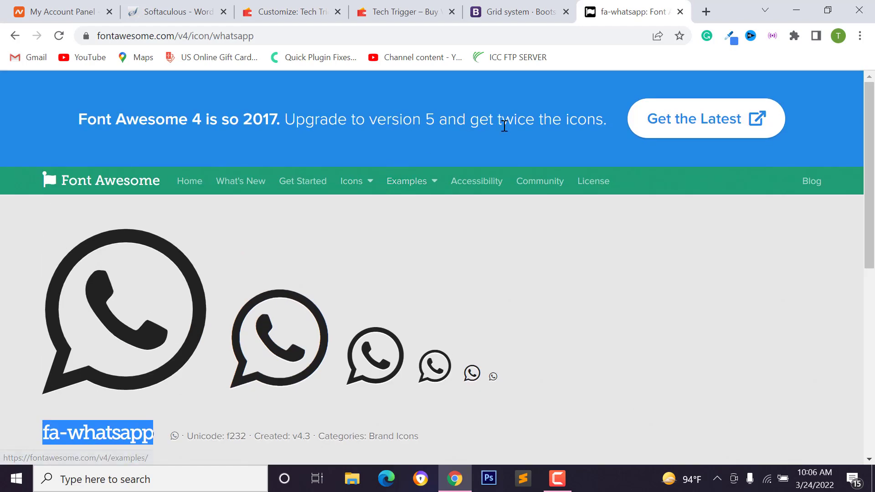
{"action": "left_click", "coordinate": [367, 184]}
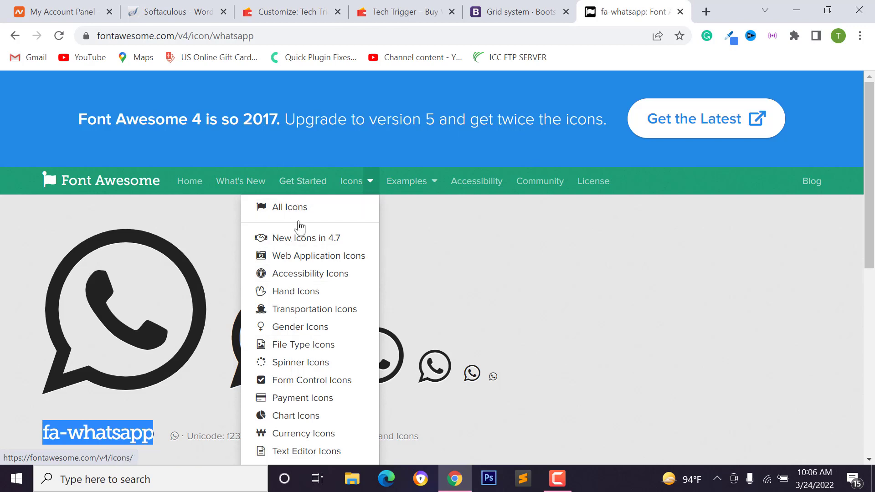
Step: Return to the WordPress Customizer and replace the Whatsapp menu item's icon with the copied name fa-whatsapp
{"action": "left_click", "coordinate": [502, 14]}
{"action": "left_click", "coordinate": [401, 11]}
{"action": "left_click", "coordinate": [292, 12]}
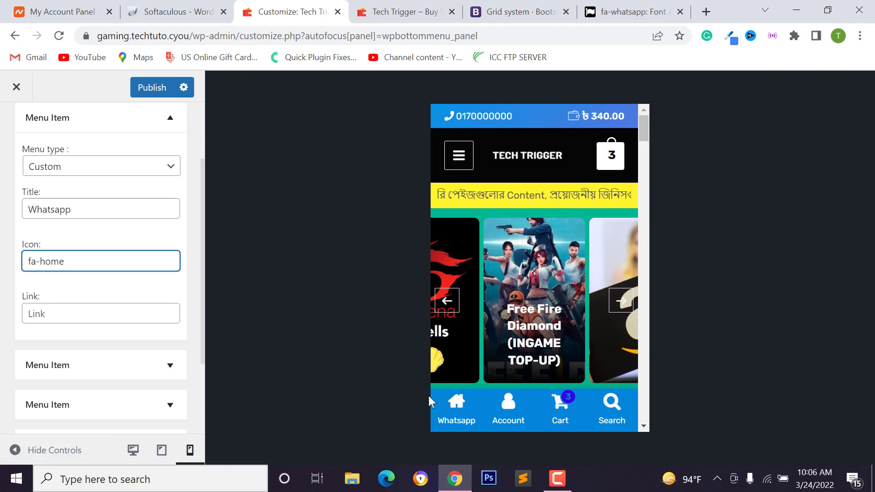
{"action": "triple_click", "coordinate": [76, 264]}
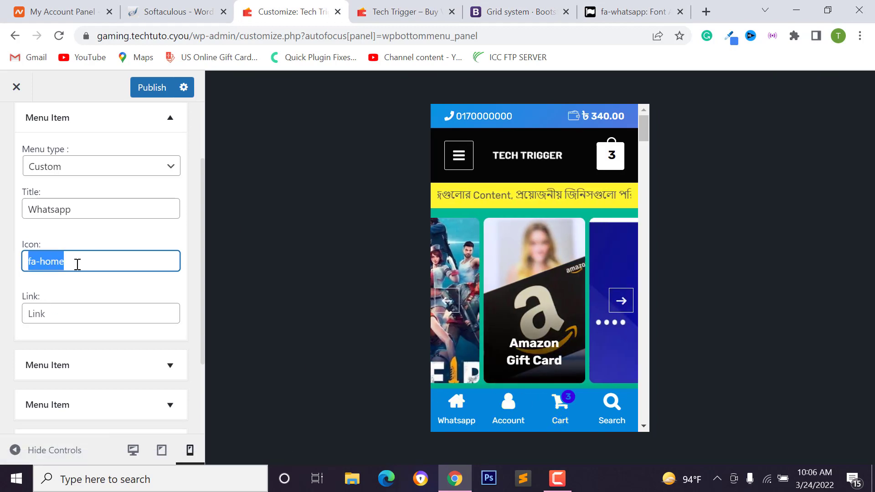
{"action": "key", "text": "ctrl+v"}
{"action": "left_click_drag", "start_coordinate": [90, 264], "coordinate": [18, 269]}
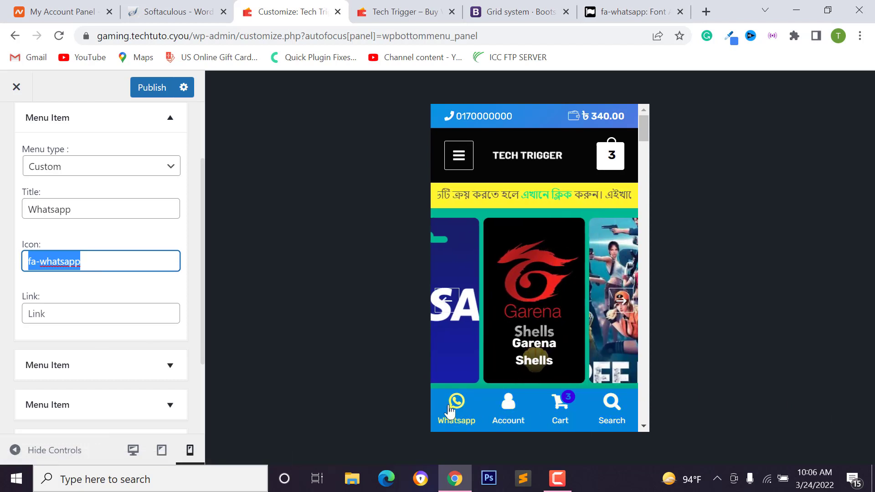
Step: Copy the link address of the WhatsApp icon in the Tech Trigger site's footer for the menu item's link
{"action": "left_click", "coordinate": [63, 309]}
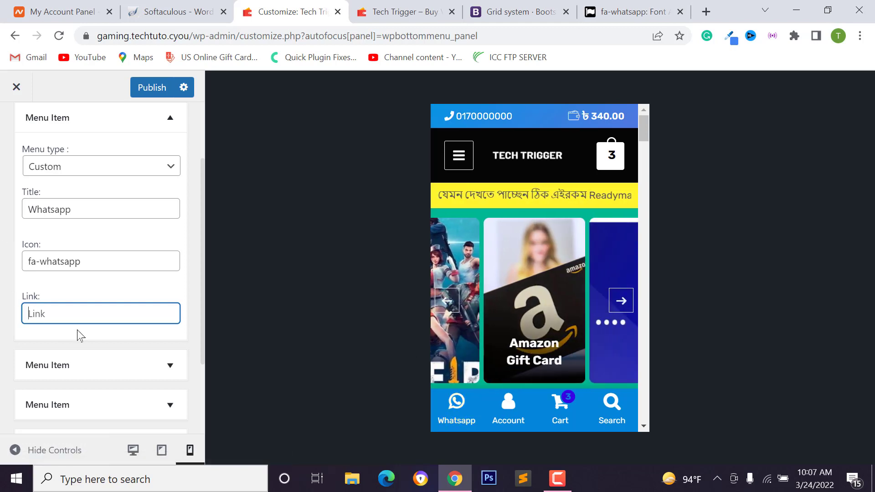
{"action": "left_click", "coordinate": [395, 6]}
{"action": "scroll", "coordinate": [740, 222], "scroll_direction": "down", "scroll_amount": 15}
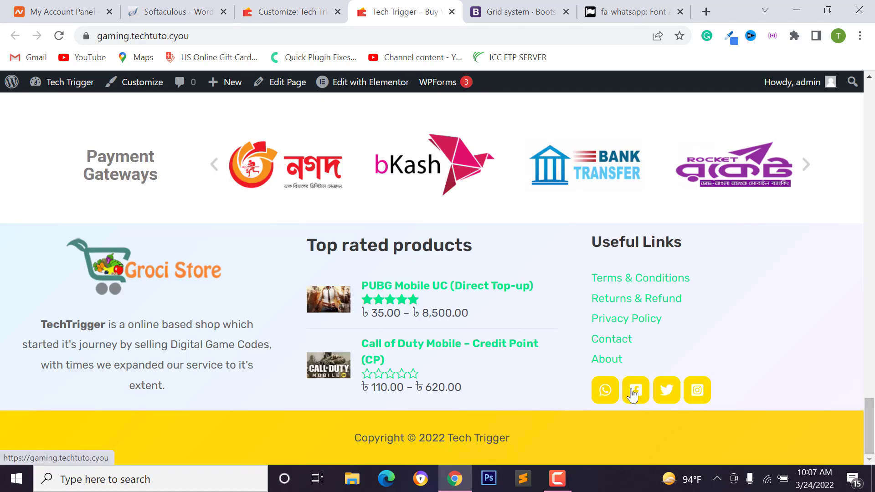
{"action": "right_click", "coordinate": [604, 393]}
{"action": "left_click", "coordinate": [630, 357]}
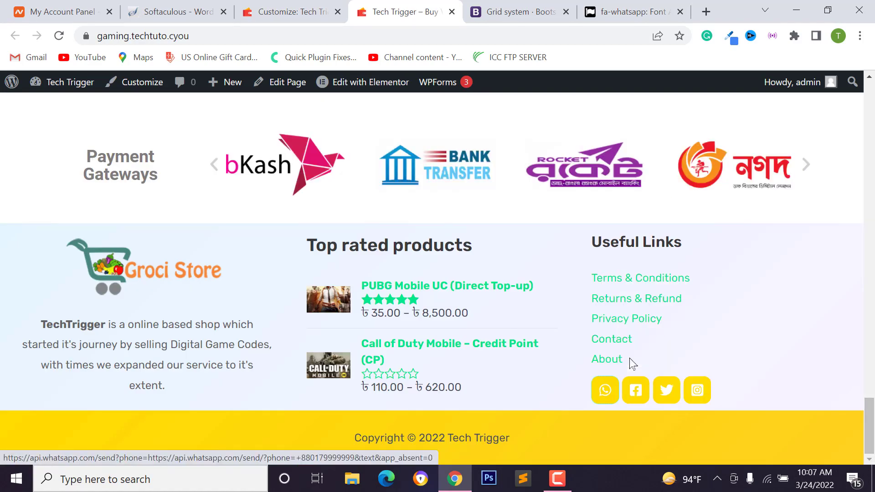
Step: Paste the copied WhatsApp link into the browser's address bar and examine its parts, including the phone number
{"action": "left_click", "coordinate": [303, 37]}
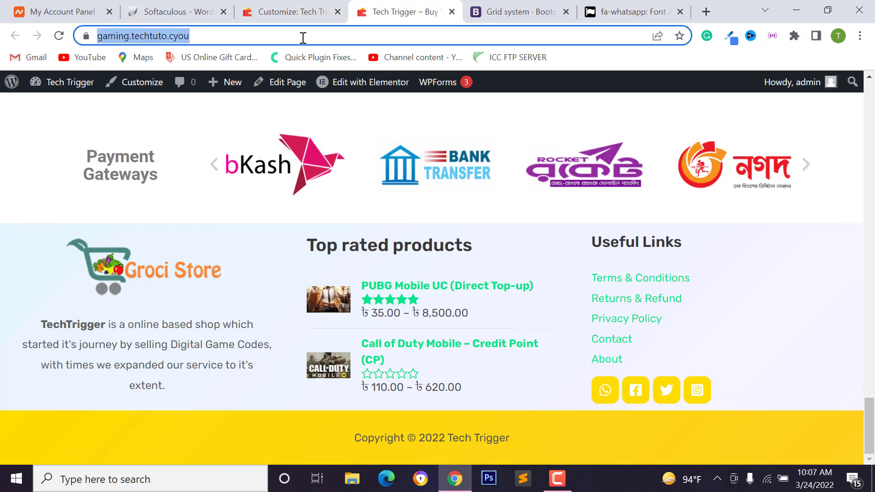
{"action": "key", "text": "ctrl+v"}
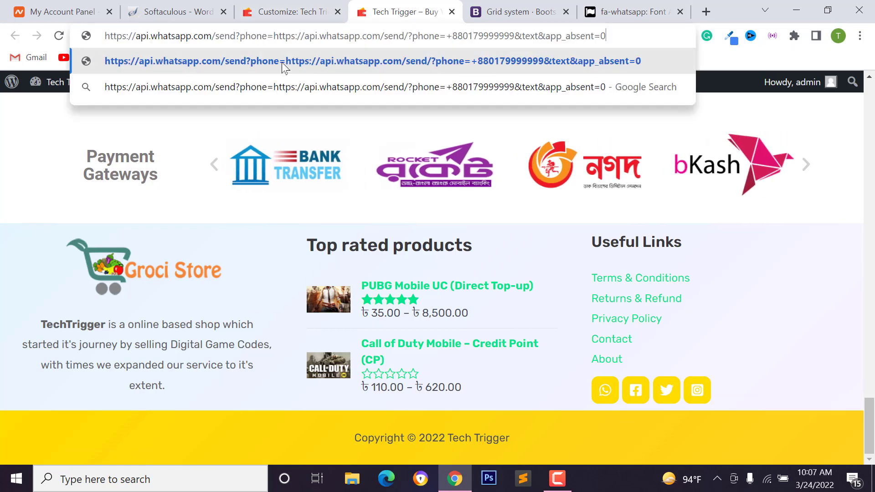
{"action": "left_click_drag", "start_coordinate": [161, 40], "coordinate": [637, 34]}
{"action": "left_click", "coordinate": [636, 33]}
{"action": "left_click_drag", "start_coordinate": [140, 37], "coordinate": [527, 40]}
{"action": "left_click", "coordinate": [527, 39]}
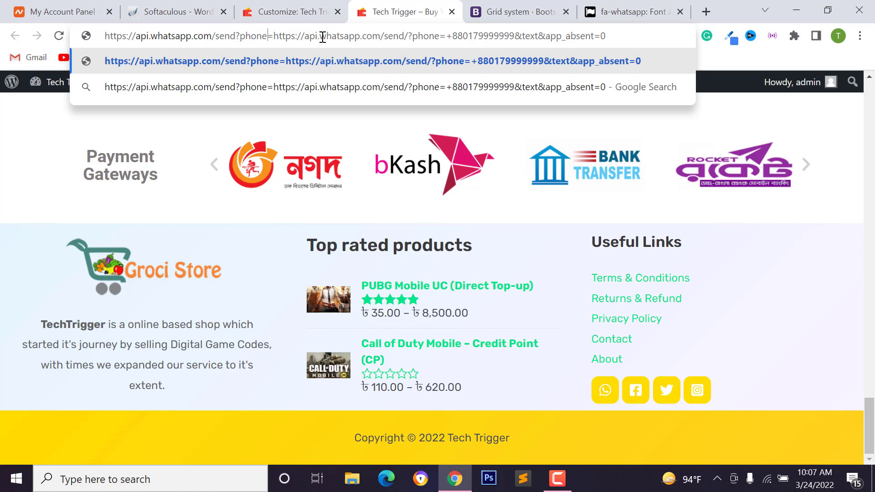
{"action": "left_click_drag", "start_coordinate": [322, 37], "coordinate": [524, 40]}
{"action": "left_click", "coordinate": [523, 40]}
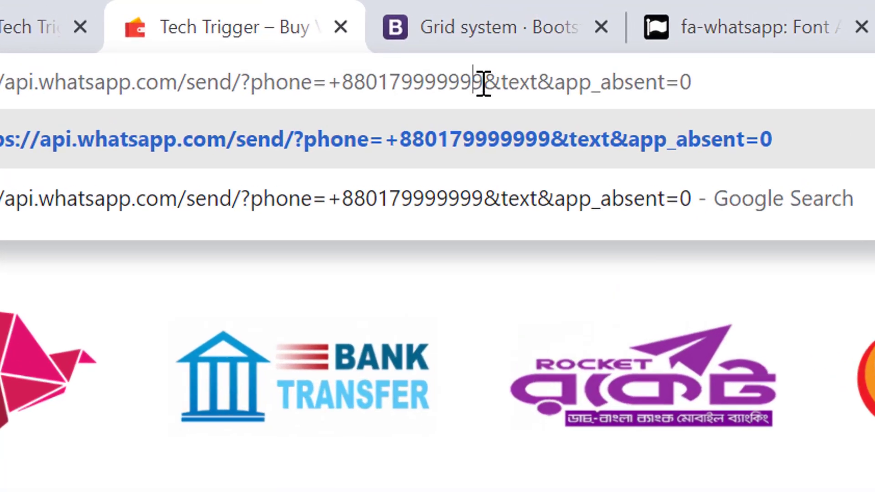
{"action": "left_click_drag", "start_coordinate": [514, 35], "coordinate": [464, 34]}
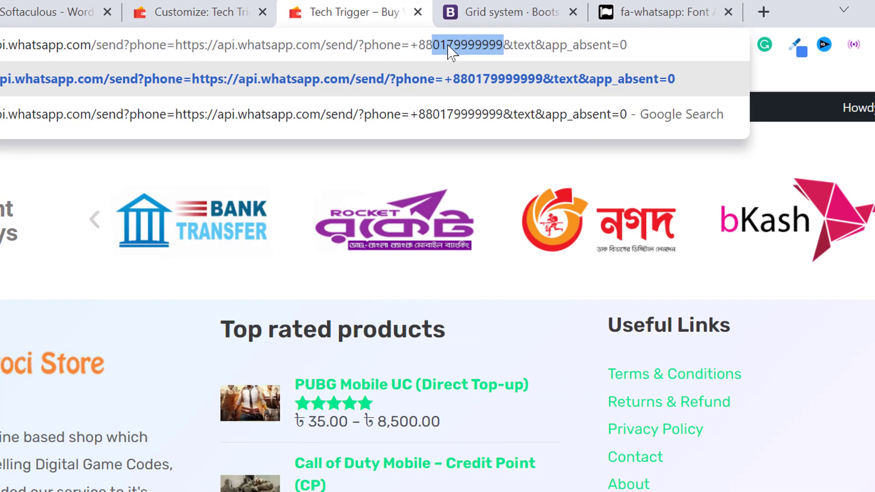
Step: Copy the whole WhatsApp link and paste it as the Whatsapp menu item's link in the WordPress Customizer
{"action": "triple_click", "coordinate": [242, 41]}
{"action": "right_click", "coordinate": [245, 55]}
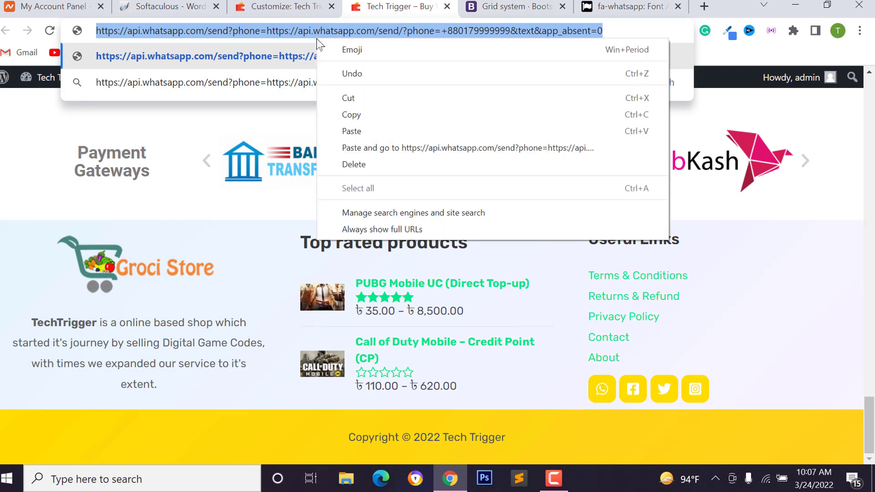
{"action": "left_click", "coordinate": [334, 116]}
{"action": "left_click", "coordinate": [285, 8]}
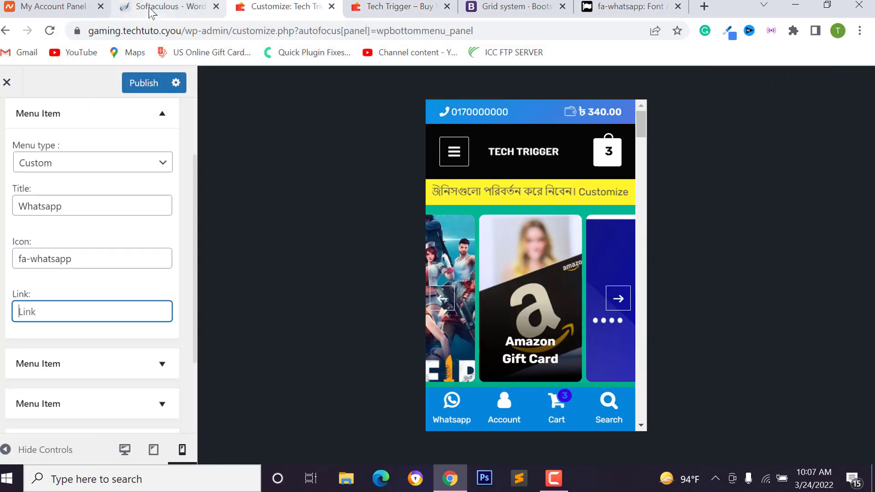
{"action": "scroll", "coordinate": [45, 301], "scroll_direction": "down", "scroll_amount": 1}
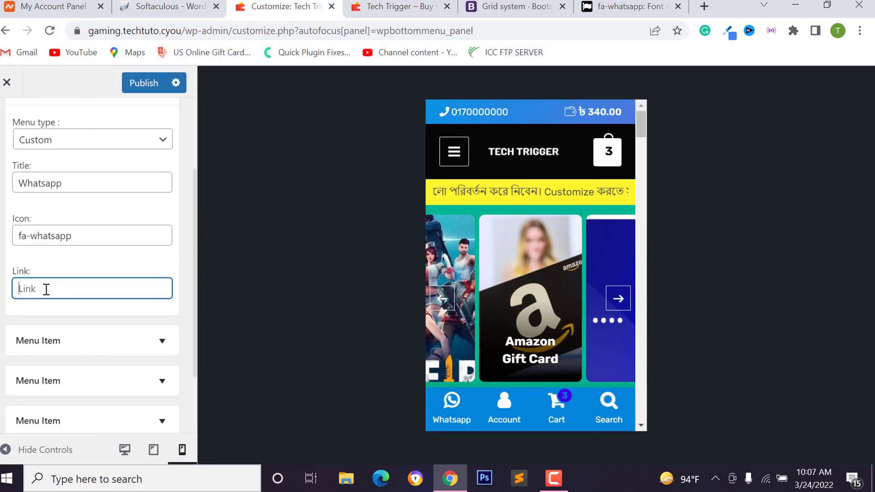
{"action": "key", "text": "ctrl+v"}
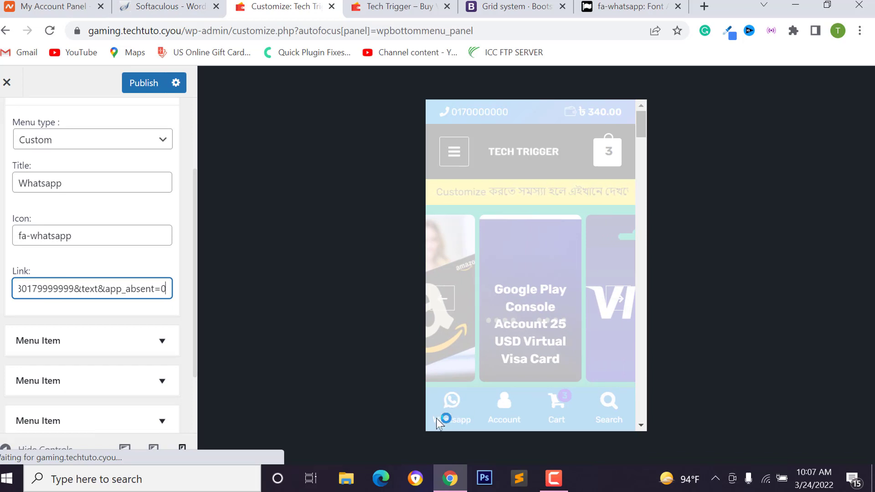
{"action": "scroll", "coordinate": [18, 310], "scroll_direction": "down", "scroll_amount": 2}
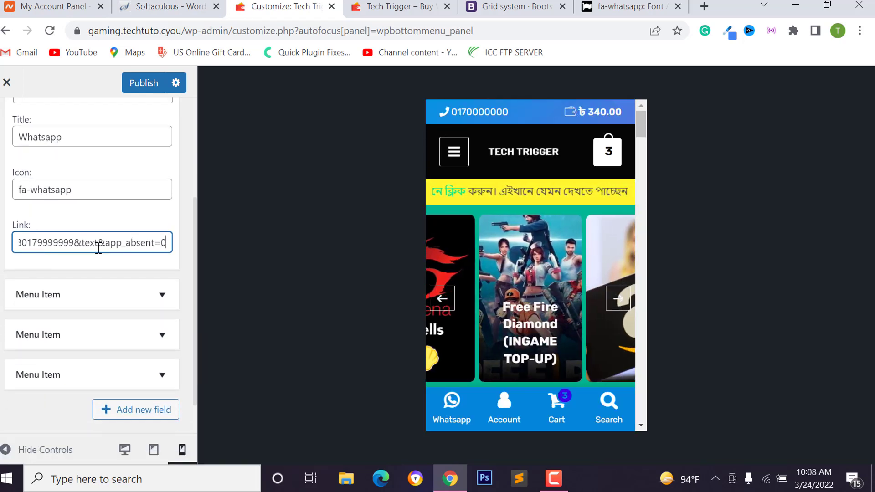
Step: Review the link entered for the Whatsapp menu item and its target in the mobile preview
{"action": "left_click_drag", "start_coordinate": [98, 248], "coordinate": [20, 257]}
{"action": "left_click_drag", "start_coordinate": [104, 241], "coordinate": [232, 261]}
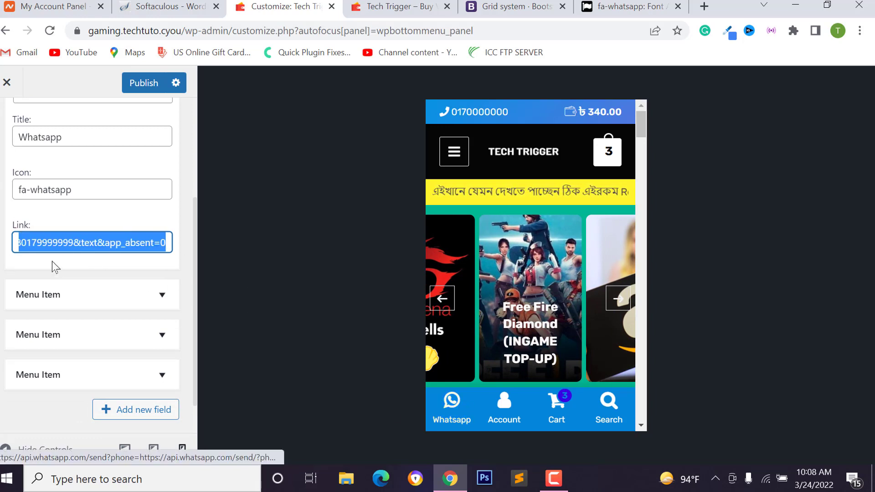
{"action": "left_click", "coordinate": [56, 242]}
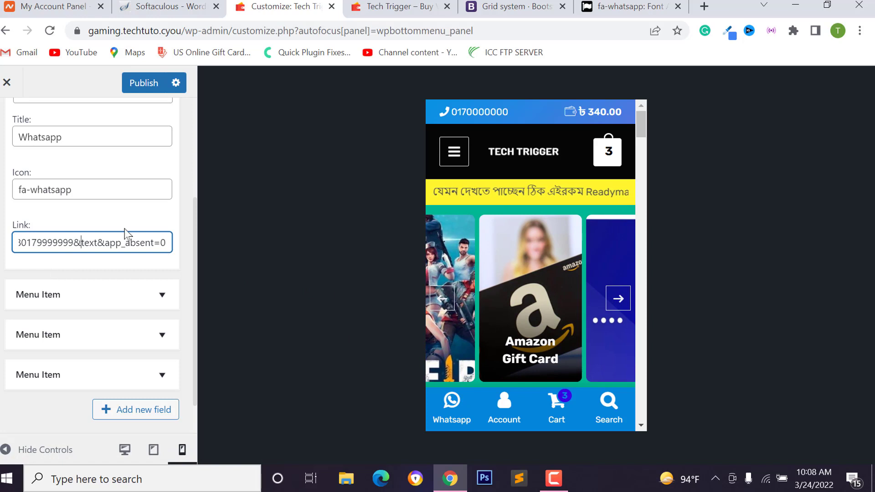
{"action": "key", "text": "ctrl+a"}
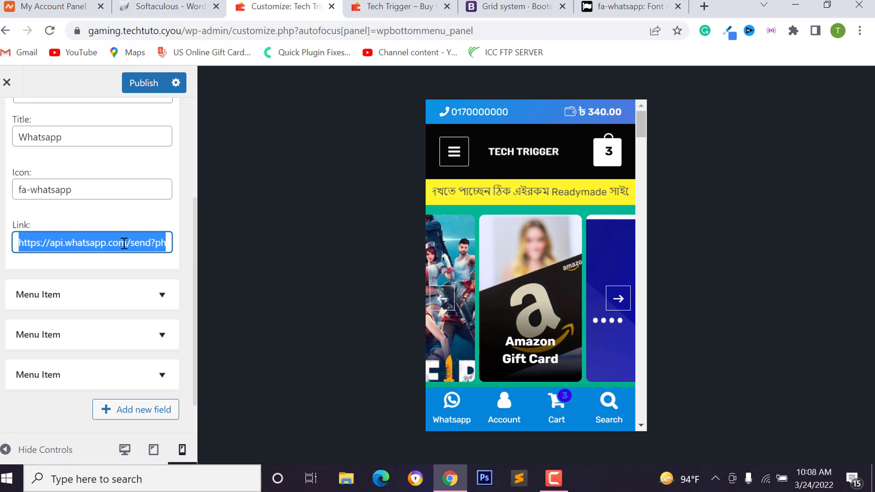
{"action": "scroll", "coordinate": [102, 321], "scroll_direction": "down", "scroll_amount": 1}
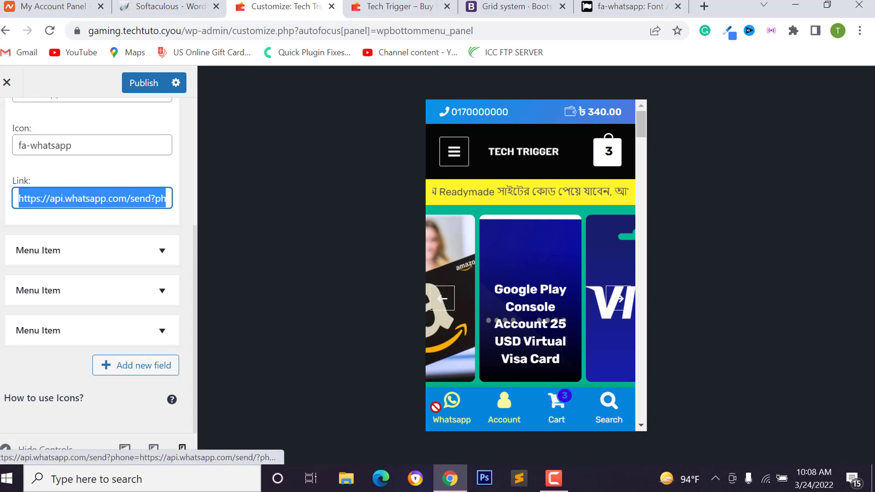
{"action": "scroll", "coordinate": [517, 424], "scroll_direction": "down", "scroll_amount": 1}
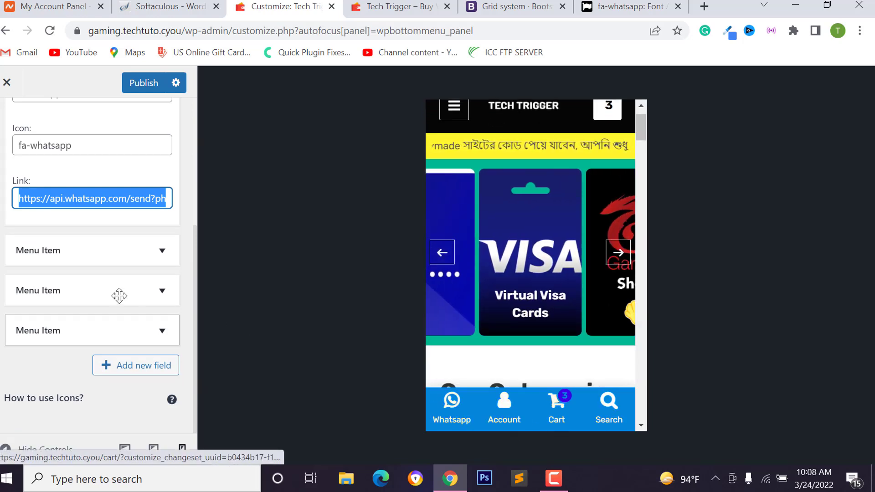
Step: Add an extra menu item to look through its menu type options, and delete it again
{"action": "left_click", "coordinate": [132, 366]}
{"action": "scroll", "coordinate": [70, 367], "scroll_direction": "down", "scroll_amount": 3}
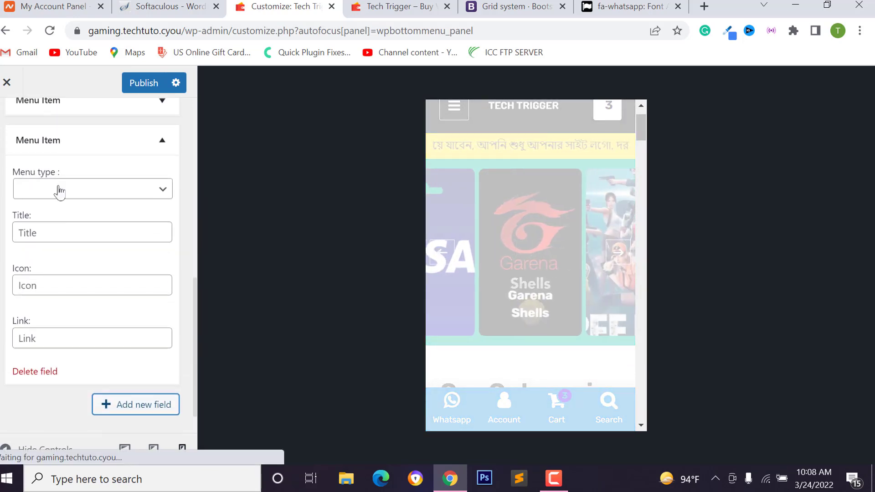
{"action": "left_click", "coordinate": [59, 190]}
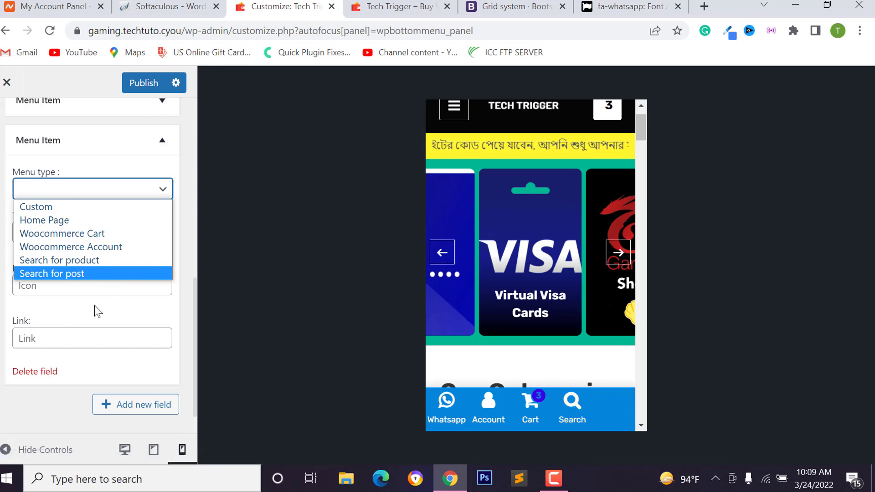
{"action": "left_click", "coordinate": [35, 372]}
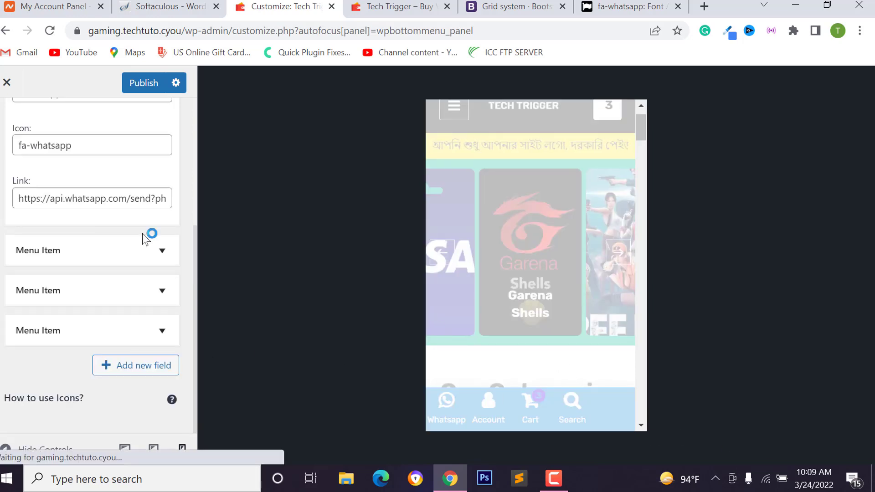
Step: Collapse the Whatsapp item's settings and move the item to second place in the menu, after Account
{"action": "scroll", "coordinate": [105, 250], "scroll_direction": "up", "scroll_amount": 4}
{"action": "left_click", "coordinate": [134, 194]}
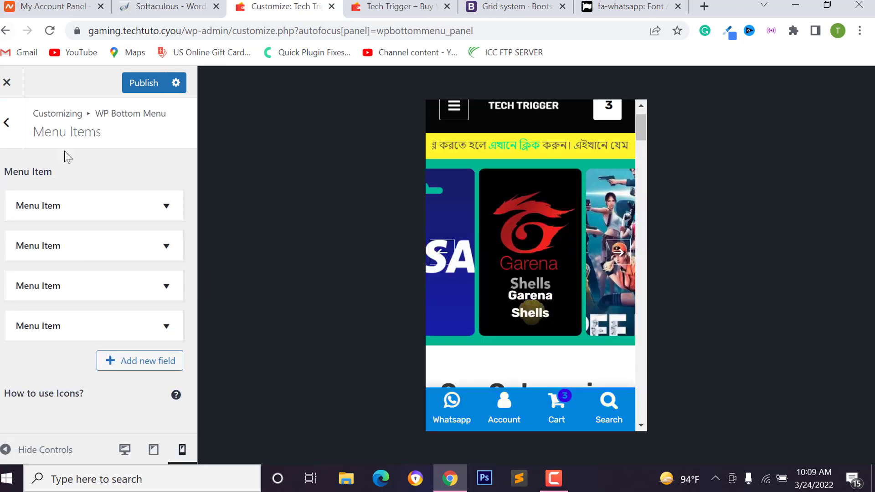
{"action": "left_click_drag", "start_coordinate": [58, 208], "coordinate": [59, 245]}
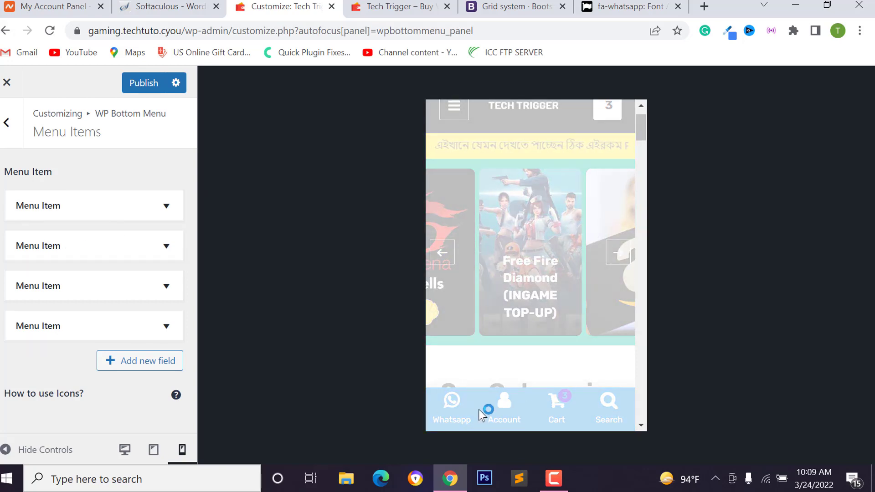
Step: Disable the item titles of the bottom menu in WP Bottom Menu's Customize settings
{"action": "left_click", "coordinate": [6, 126]}
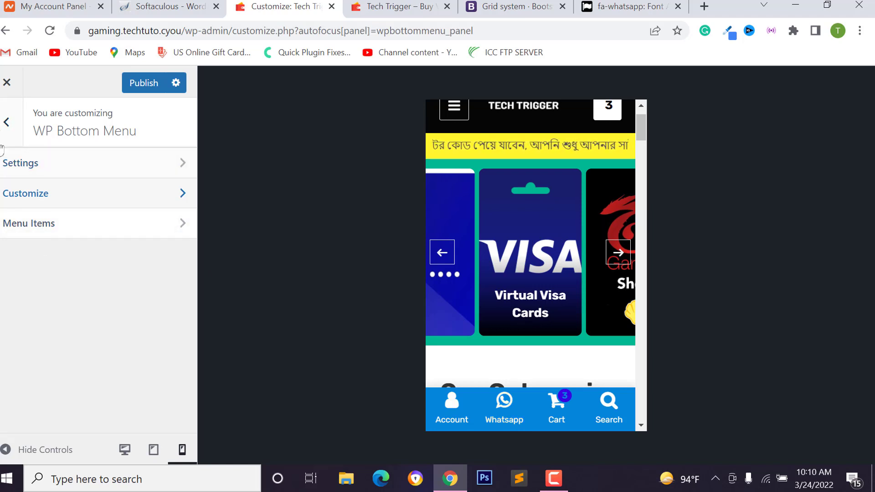
{"action": "left_click", "coordinate": [23, 194]}
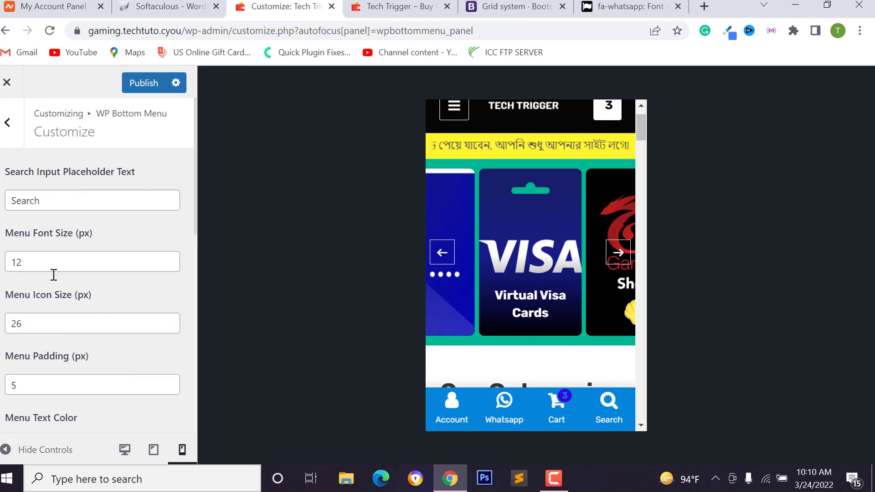
{"action": "scroll", "coordinate": [47, 319], "scroll_direction": "down", "scroll_amount": 8}
{"action": "scroll", "coordinate": [446, 422], "scroll_direction": "down", "scroll_amount": 1}
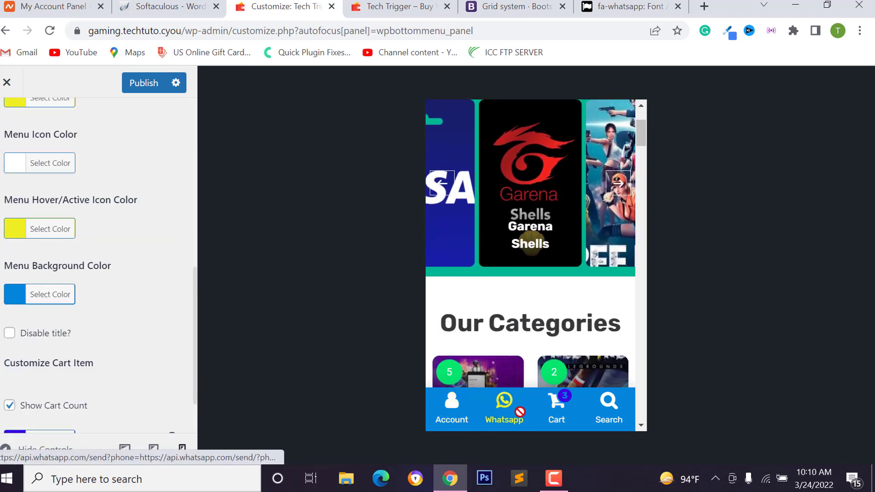
{"action": "scroll", "coordinate": [14, 286], "scroll_direction": "down", "scroll_amount": 2}
{"action": "scroll", "coordinate": [55, 298], "scroll_direction": "up", "scroll_amount": 1}
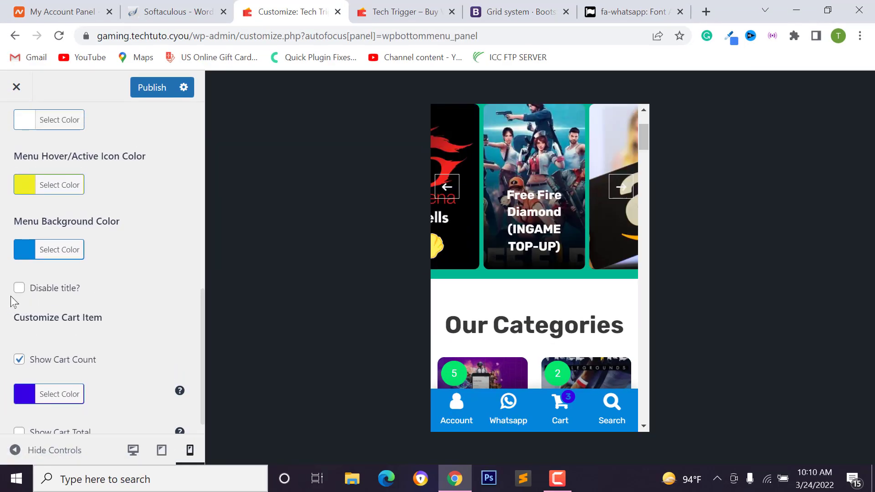
{"action": "left_click", "coordinate": [20, 289]}
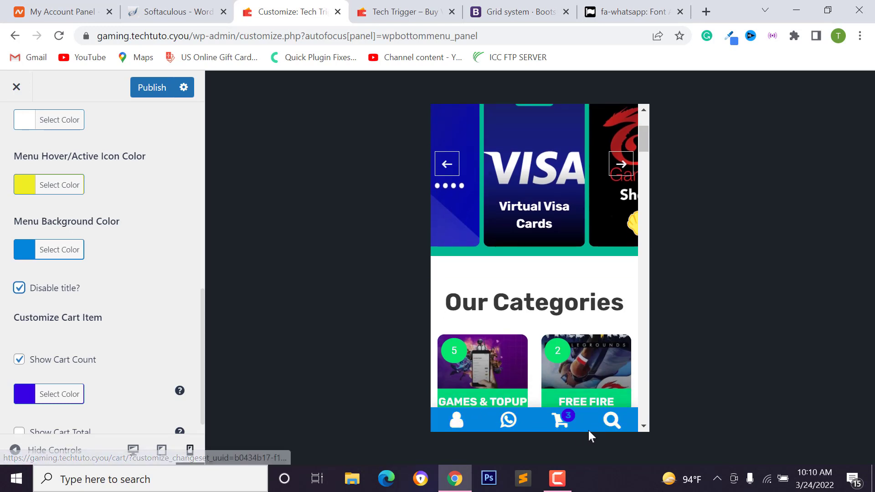
Step: Change the bottom menu's background color to green and publish the changes
{"action": "left_click", "coordinate": [19, 251]}
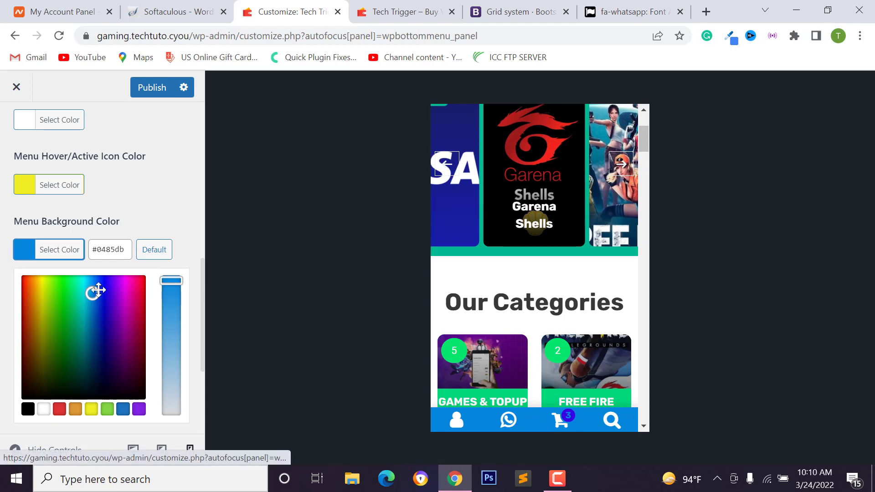
{"action": "scroll", "coordinate": [542, 320], "scroll_direction": "up", "scroll_amount": 10}
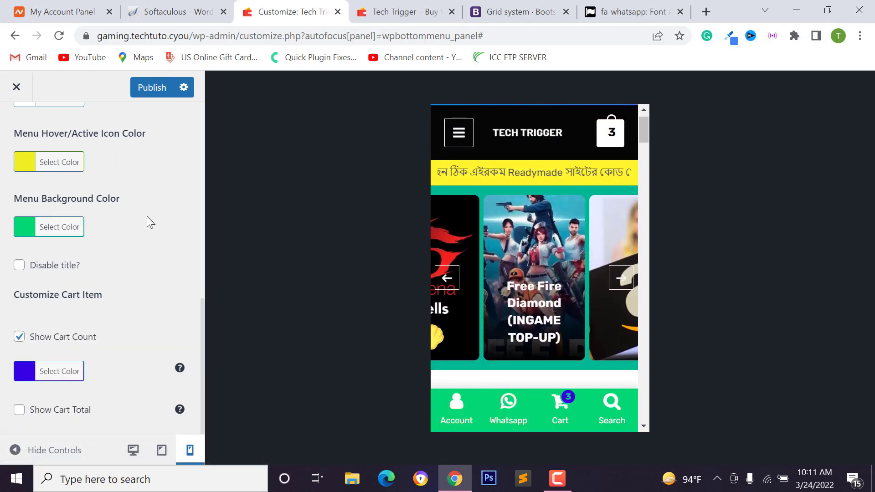
{"action": "scroll", "coordinate": [180, 253], "scroll_direction": "up", "scroll_amount": 1}
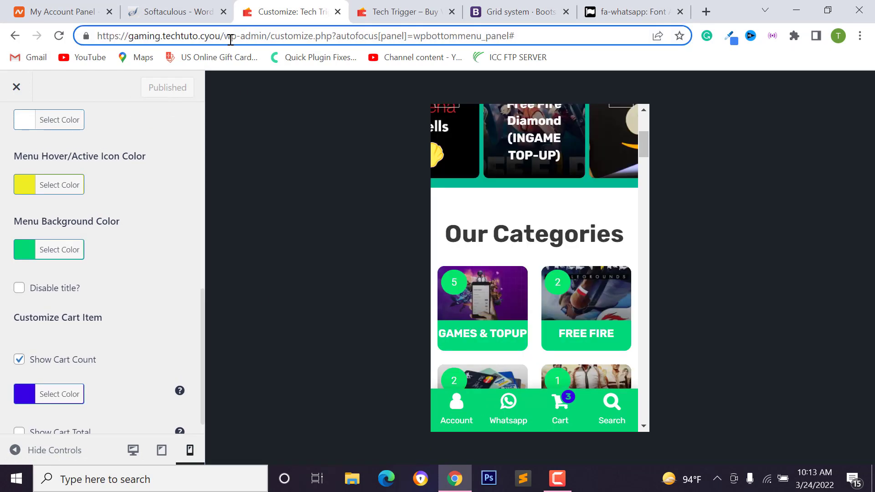
{"action": "left_click_drag", "start_coordinate": [221, 35], "coordinate": [17, 66]}
{"action": "key", "text": "ctrl+c"}
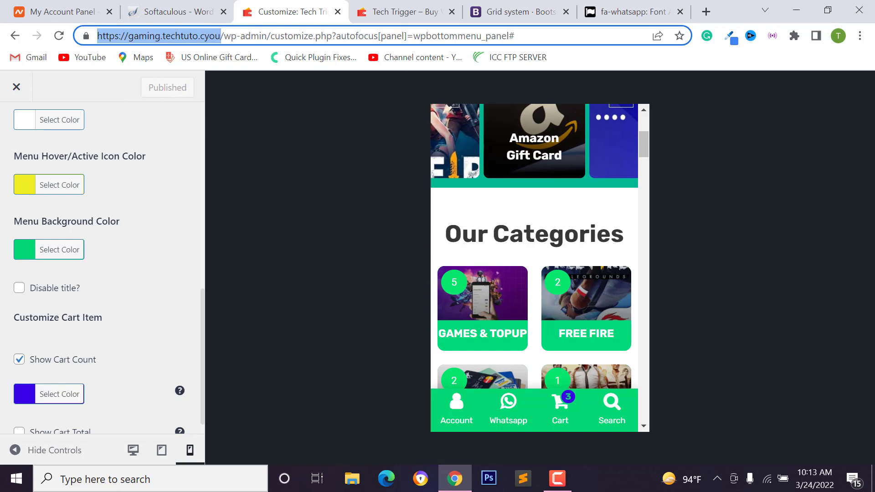
{"action": "left_click", "coordinate": [862, 36]}
{"action": "left_click", "coordinate": [778, 88]}
{"action": "key", "text": "ctrl+v"}
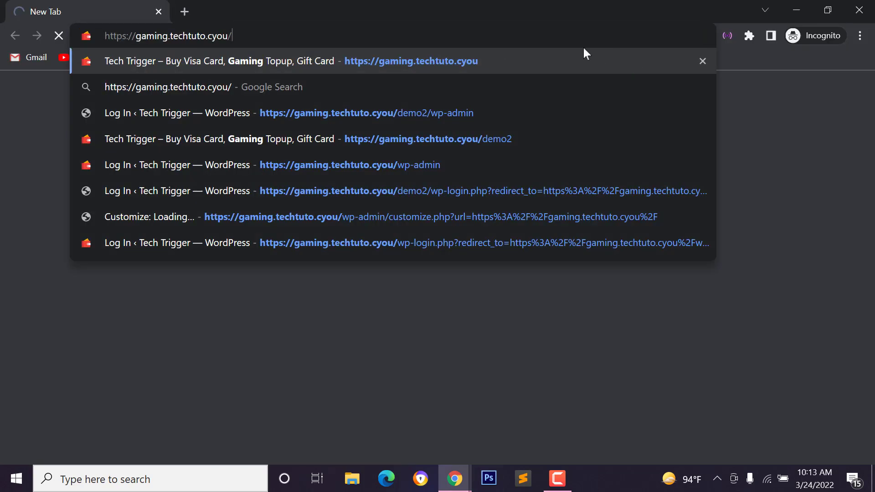
{"action": "key", "text": "Return"}
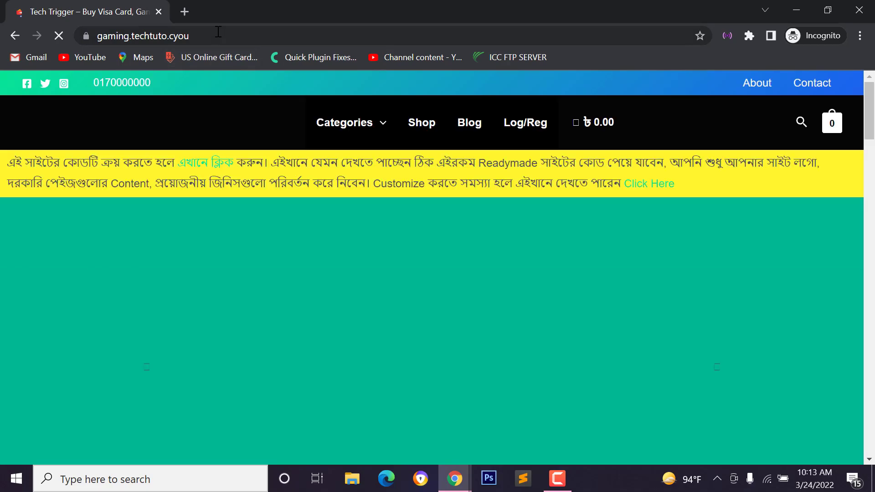
Step: Narrow the incognito window to phone width and check the bottom menu while going through the live page
{"action": "scroll", "coordinate": [524, 183], "scroll_direction": "down", "scroll_amount": 5}
{"action": "left_click", "coordinate": [827, 11]}
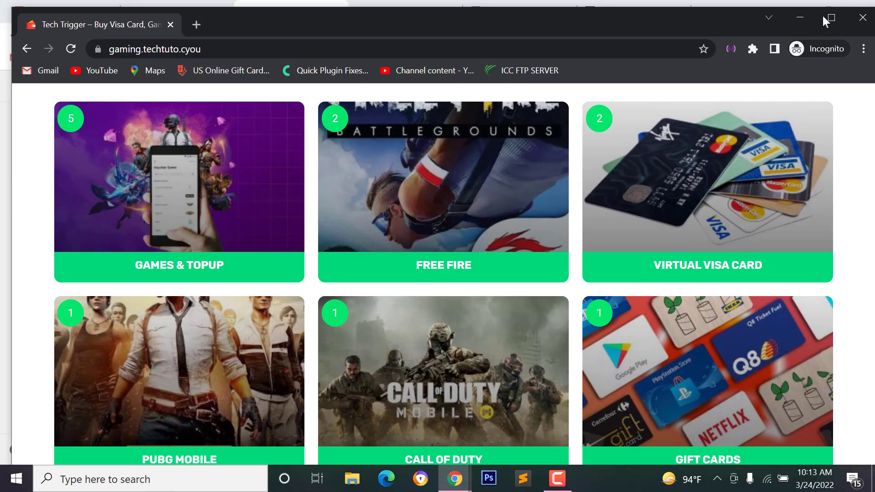
{"action": "left_click_drag", "start_coordinate": [871, 89], "coordinate": [396, 157]}
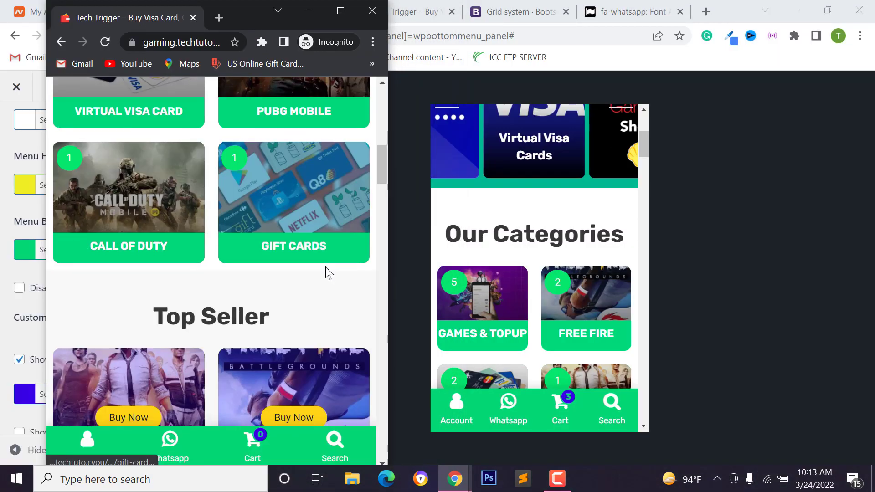
{"action": "scroll", "coordinate": [326, 269], "scroll_direction": "down", "scroll_amount": 2}
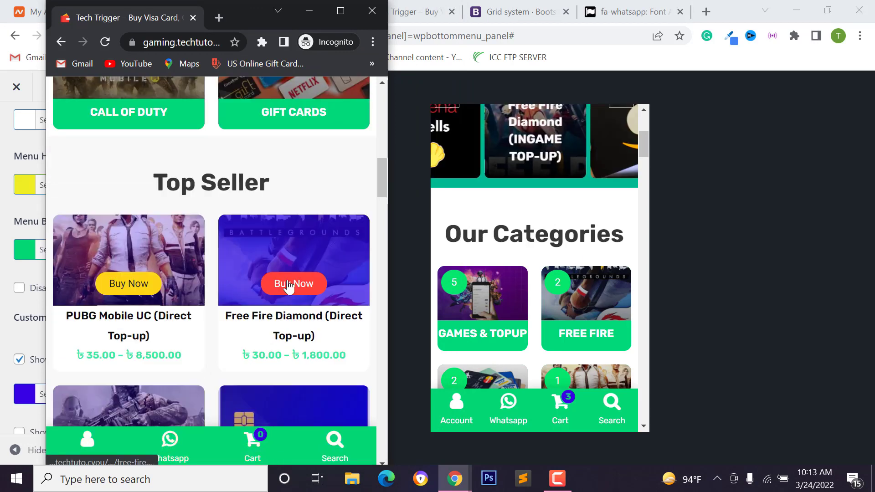
{"action": "scroll", "coordinate": [112, 441], "scroll_direction": "down", "scroll_amount": 3}
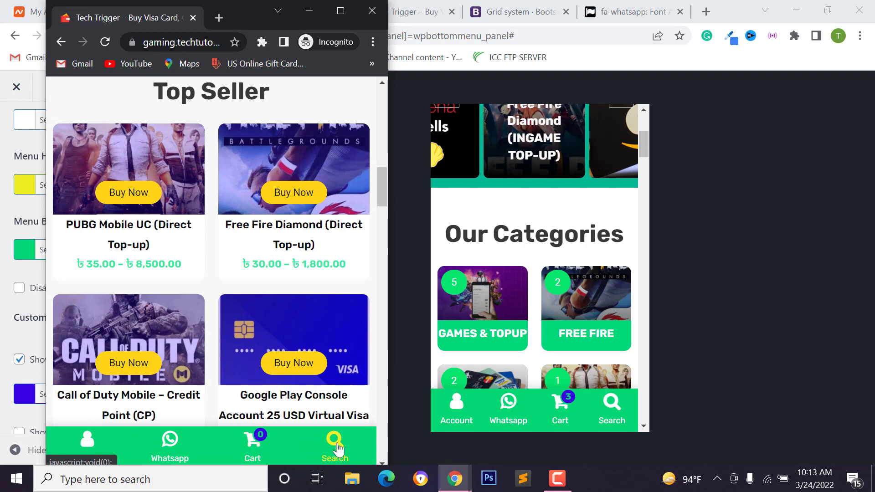
{"action": "scroll", "coordinate": [303, 449], "scroll_direction": "down", "scroll_amount": 2}
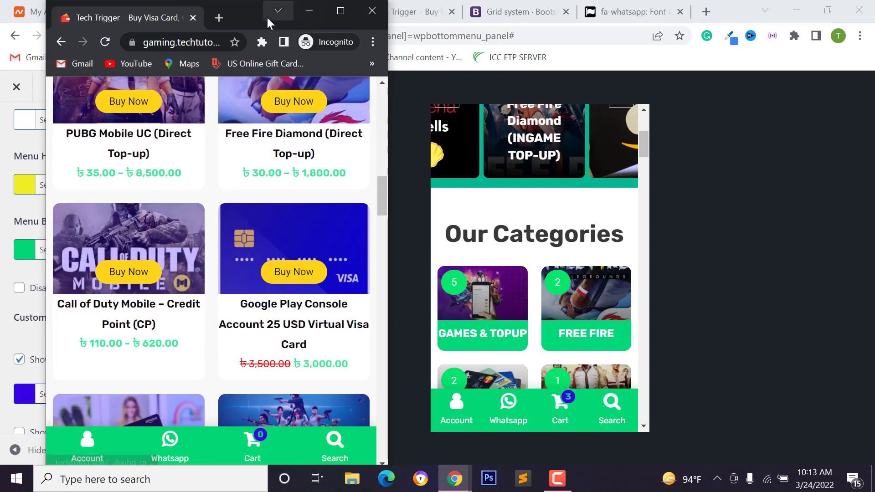
Step: Maximize the incognito window to inspect the page at desktop width, and close it to return to the Customizer preview
{"action": "left_click_drag", "start_coordinate": [240, 10], "coordinate": [339, 1]}
{"action": "scroll", "coordinate": [317, 417], "scroll_direction": "down", "scroll_amount": 2}
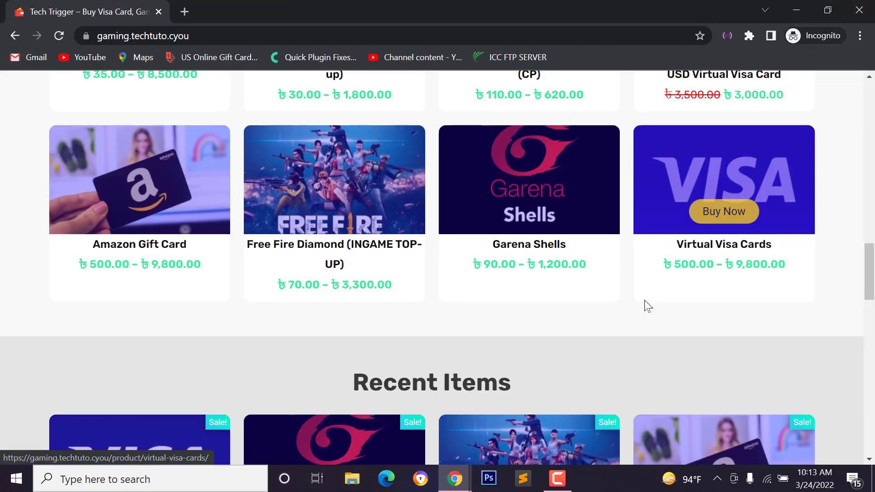
{"action": "scroll", "coordinate": [638, 319], "scroll_direction": "down", "scroll_amount": 5}
{"action": "scroll", "coordinate": [627, 338], "scroll_direction": "down", "scroll_amount": 4}
{"action": "scroll", "coordinate": [638, 273], "scroll_direction": "up", "scroll_amount": 8}
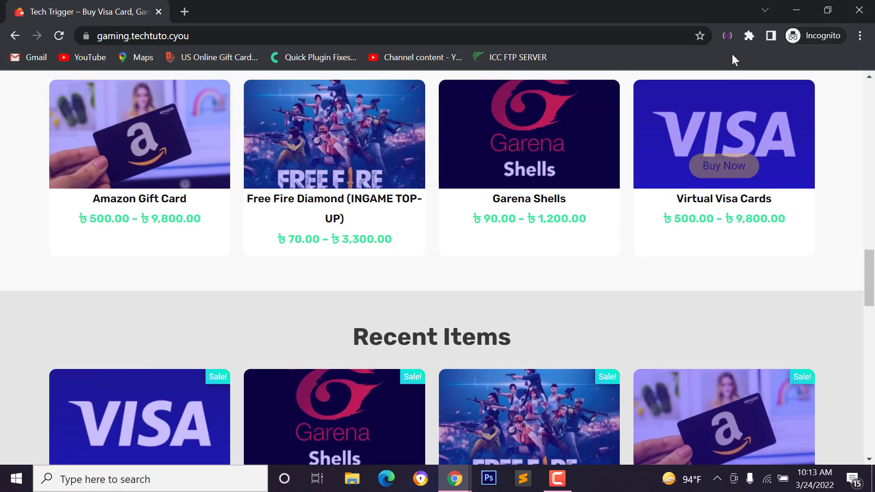
{"action": "left_click", "coordinate": [859, 10]}
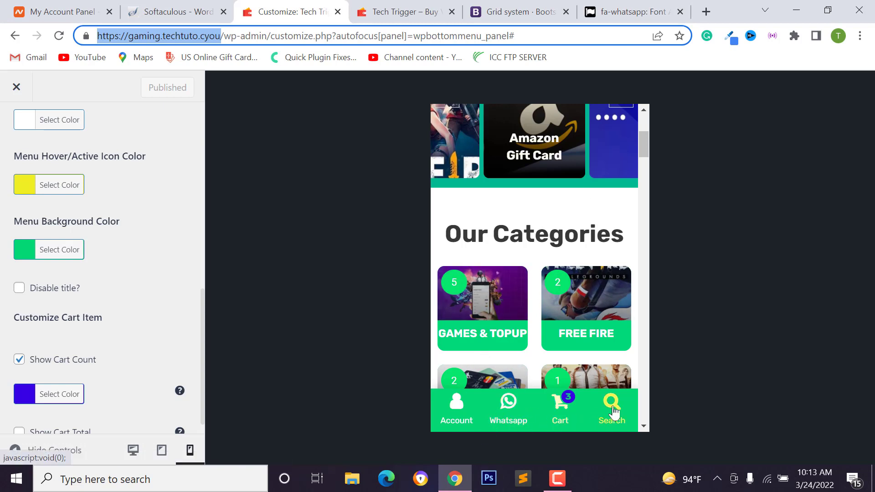
{"action": "scroll", "coordinate": [514, 410], "scroll_direction": "down", "scroll_amount": 5}
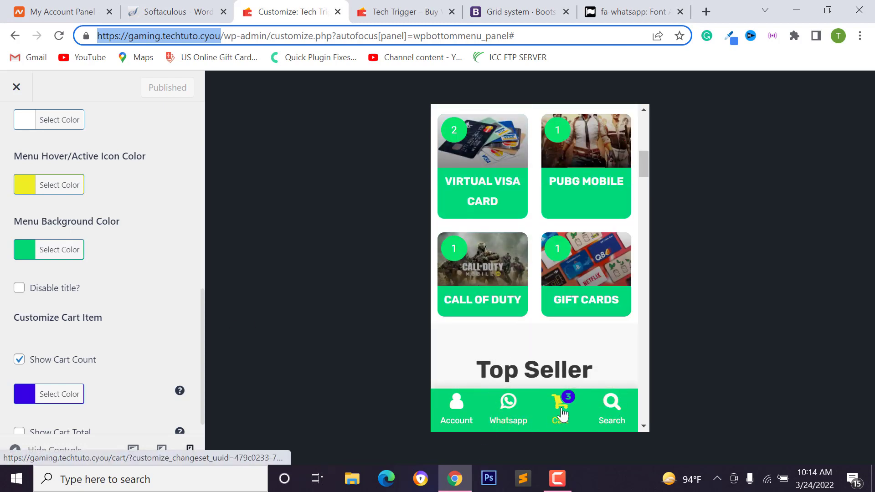